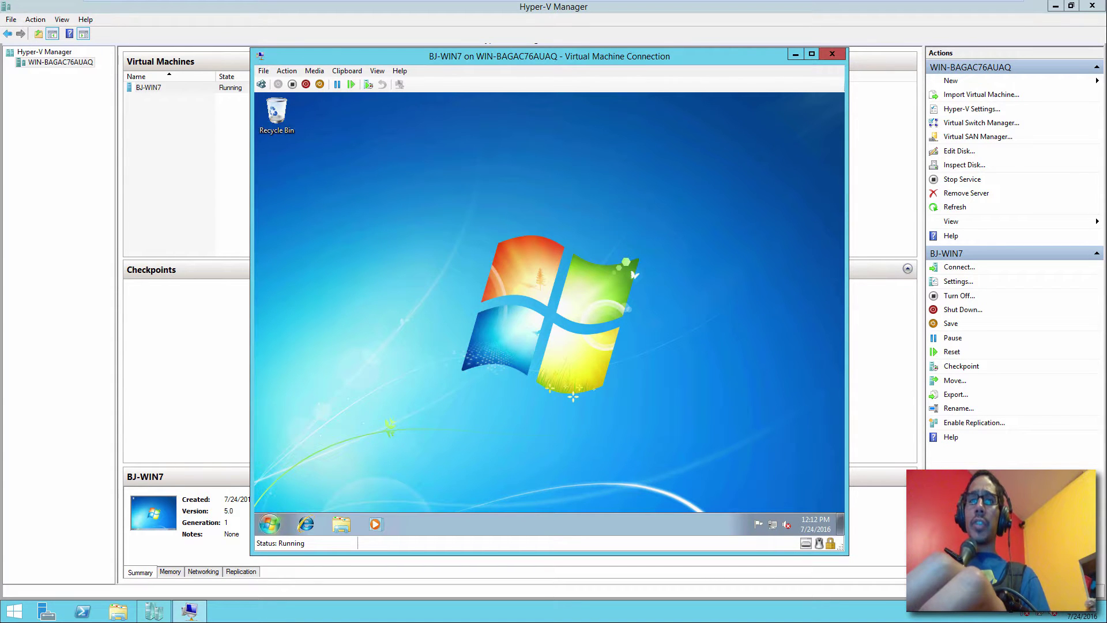
# Shut down the Windows 7 guest running in the BJ-WIN7 virtual machine
pyautogui.click(269, 523)
pyautogui.press('Escape')
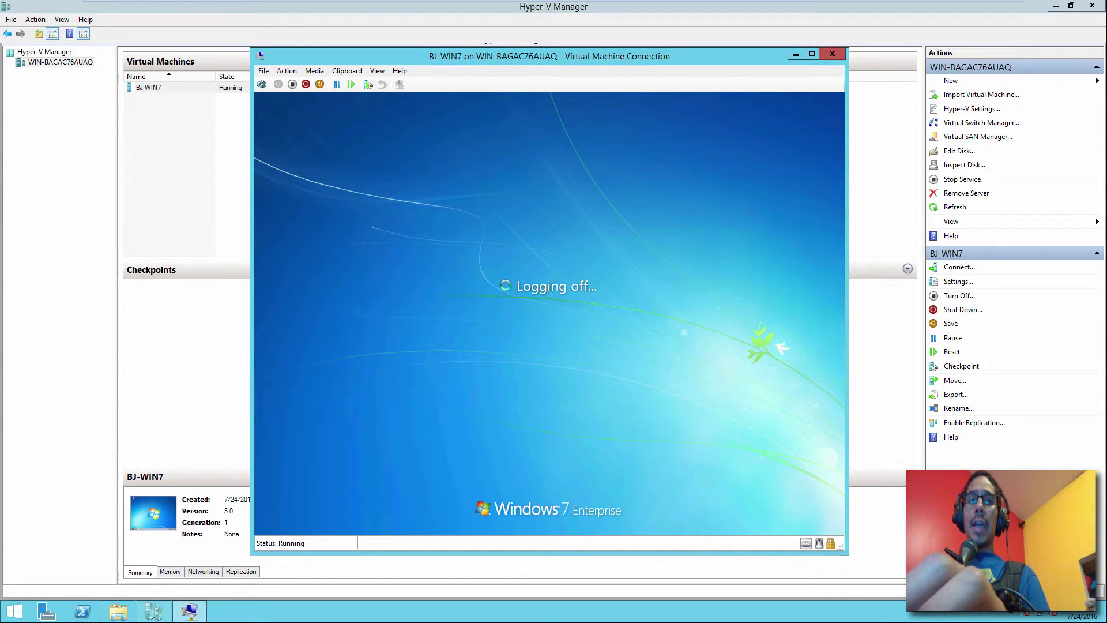
# Browse the host's local C: drive in File Explorer and look inside the MASTER folder
pyautogui.press('super+e')
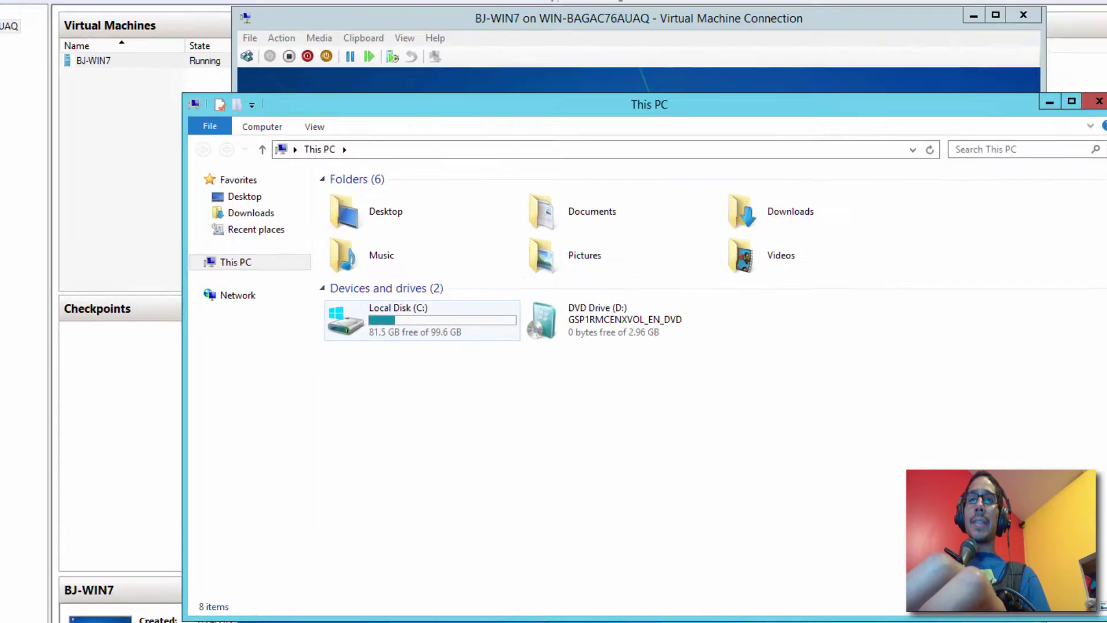
pyautogui.doubleClick(372, 277)
pyautogui.click(463, 258)
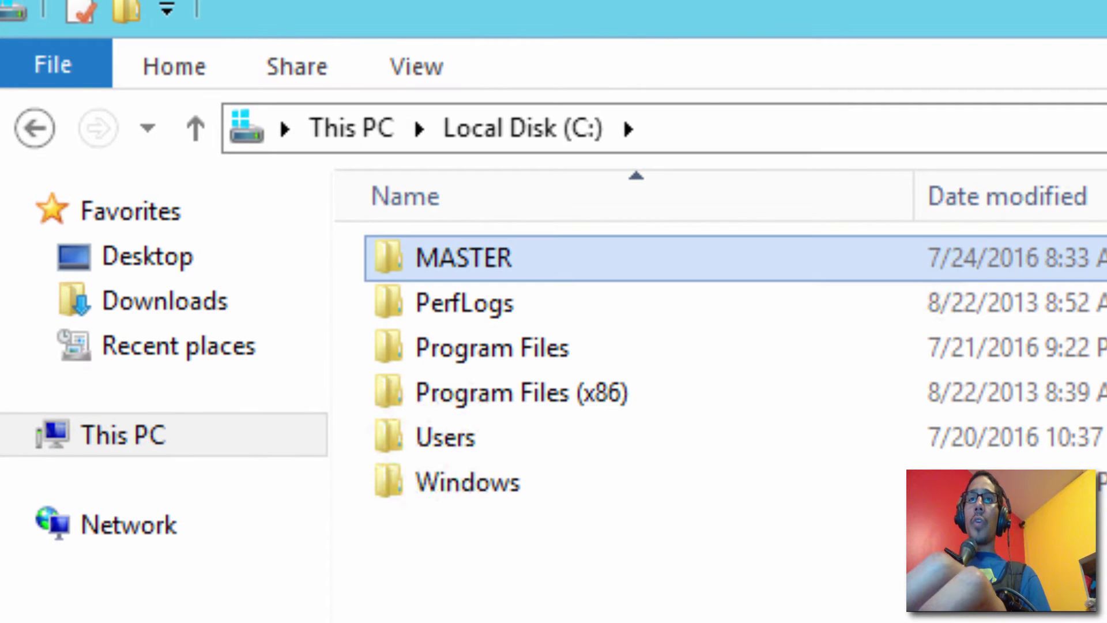
pyautogui.press('Return')
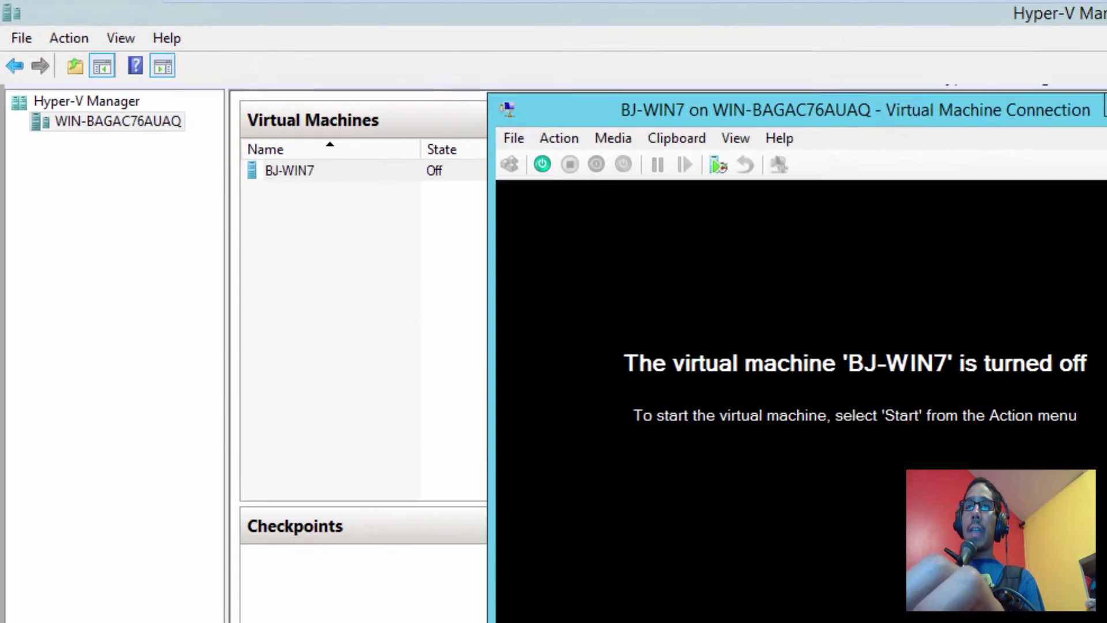
# Switch back to Hyper-V Manager and take a checkpoint of the BJ-WIN7 virtual machine
pyautogui.hotkey('alt', 'Tab')
pyautogui.rightClick(427, 243)
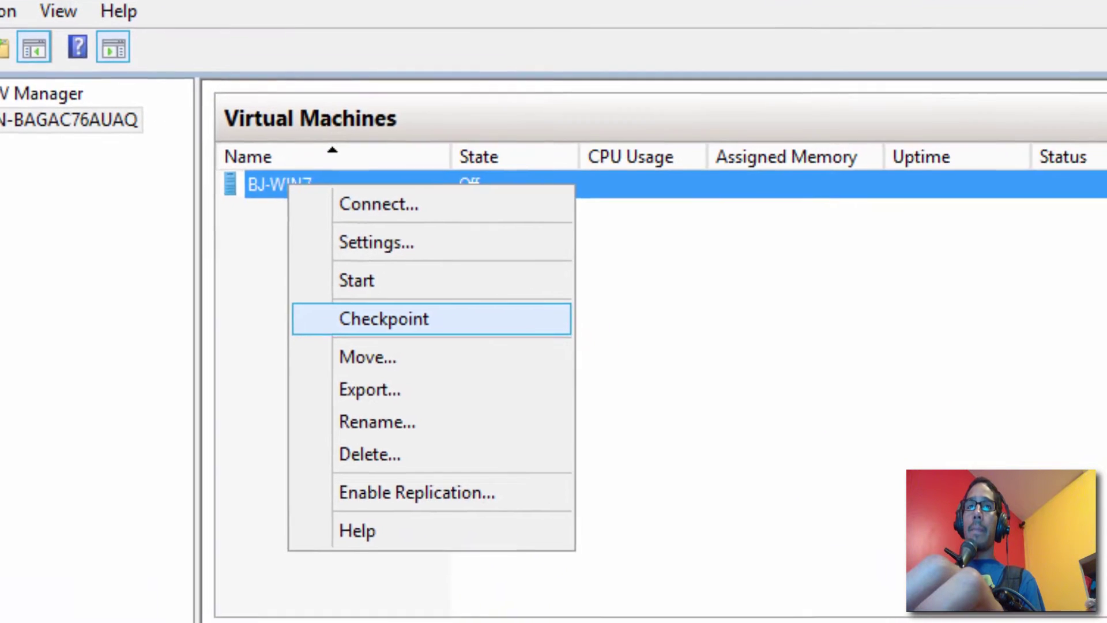
pyautogui.press('Return')
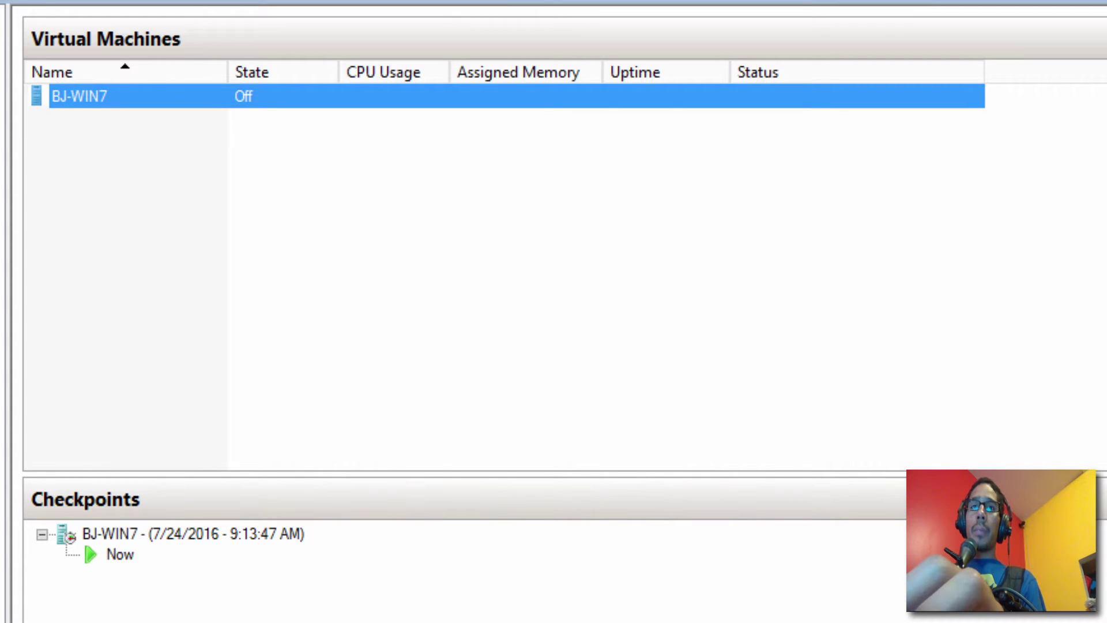
# Connect to the BJ-WIN7 virtual machine and start it
pyautogui.rightClick(91, 96)
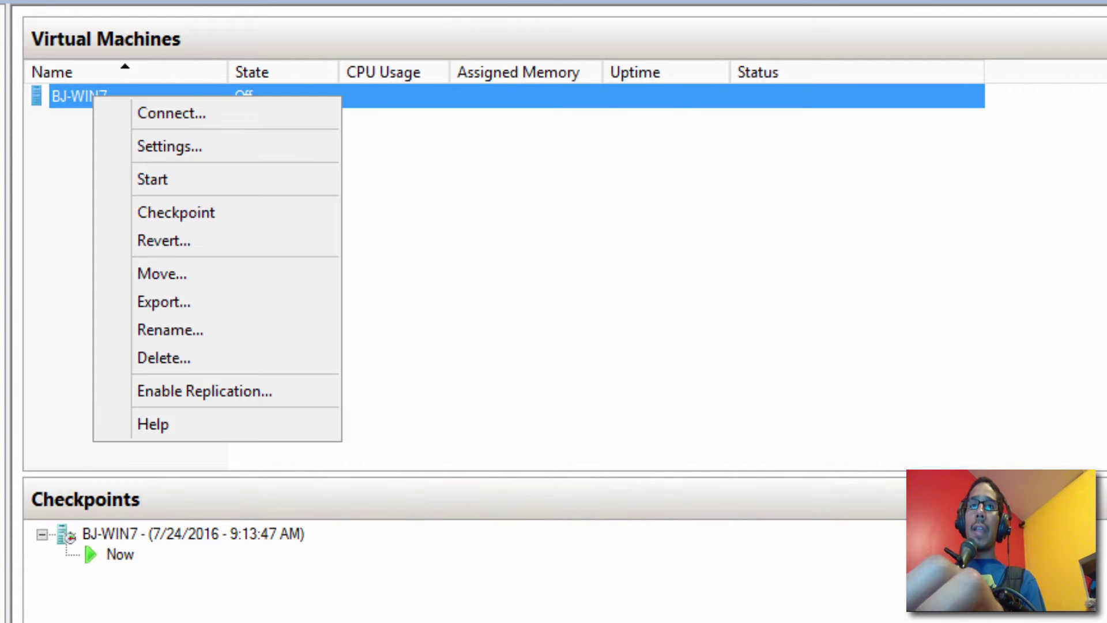
pyautogui.click(124, 113)
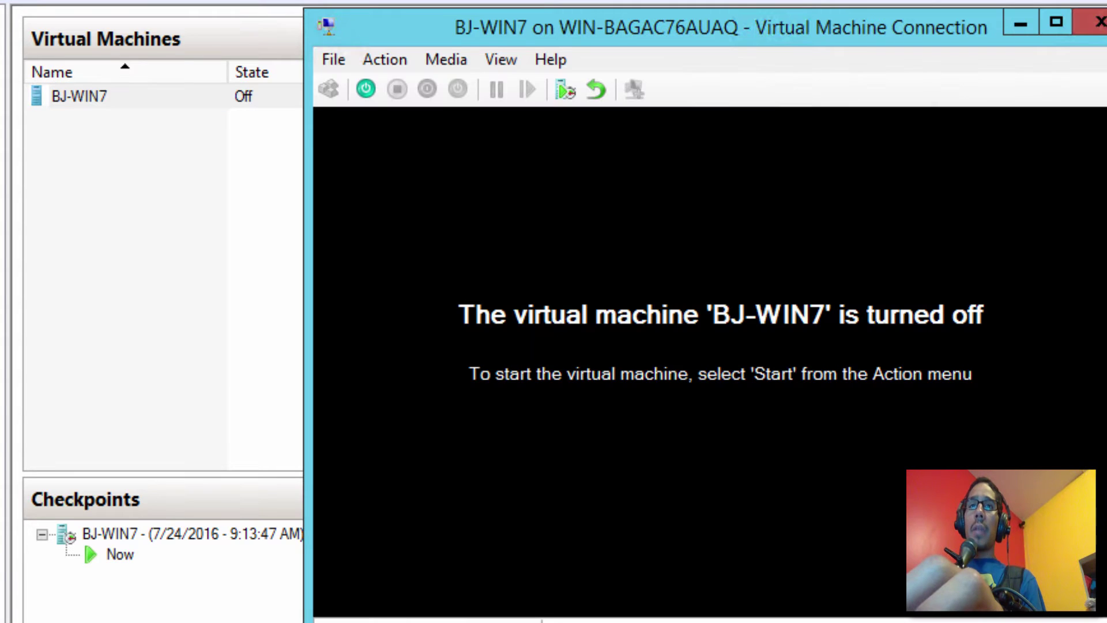
pyautogui.click(366, 89)
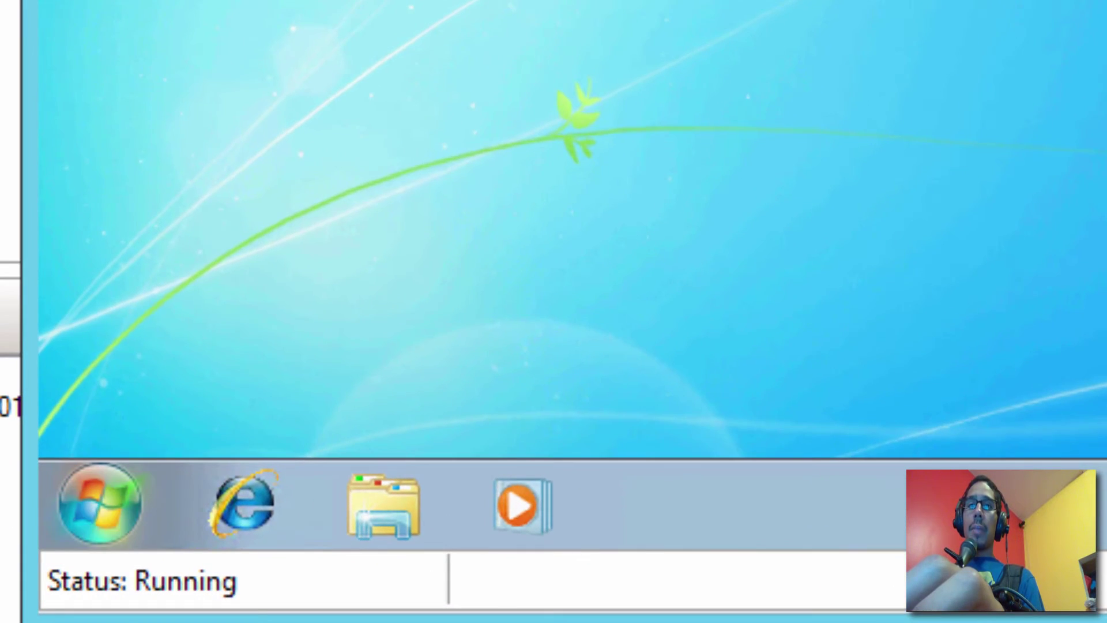
# Browse to the Windows folder on the guest's local C: drive
pyautogui.press('super')
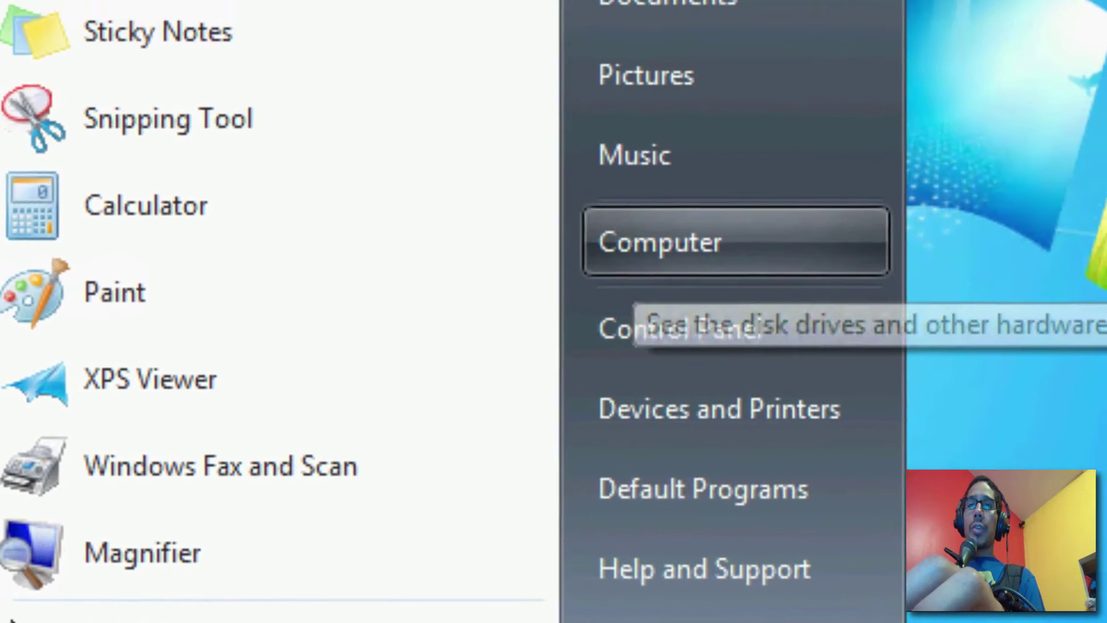
pyautogui.click(698, 63)
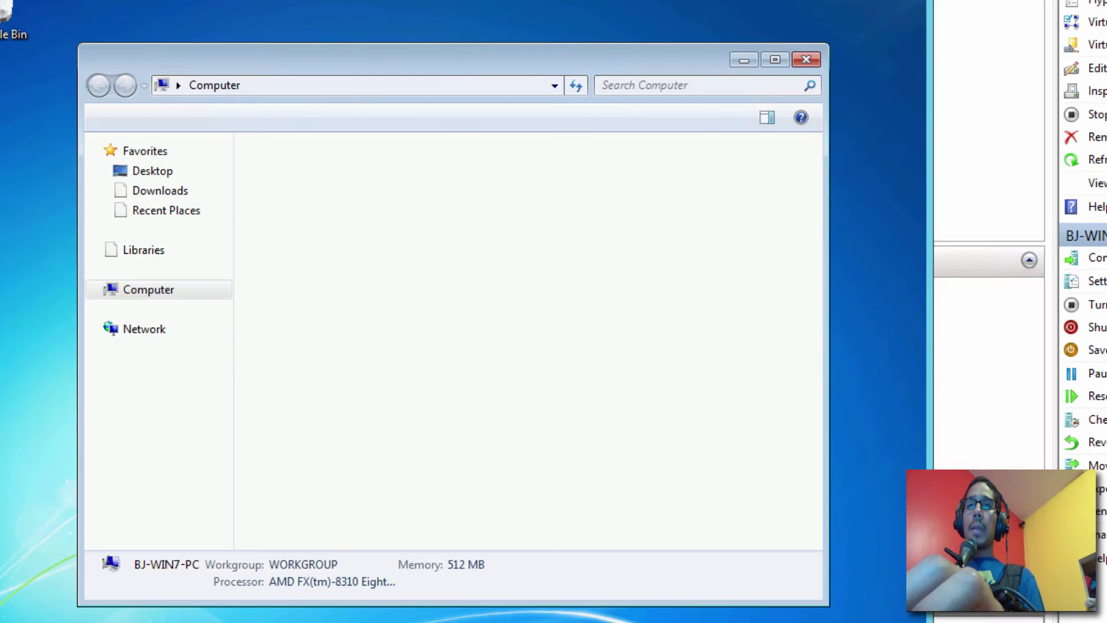
pyautogui.click(365, 189)
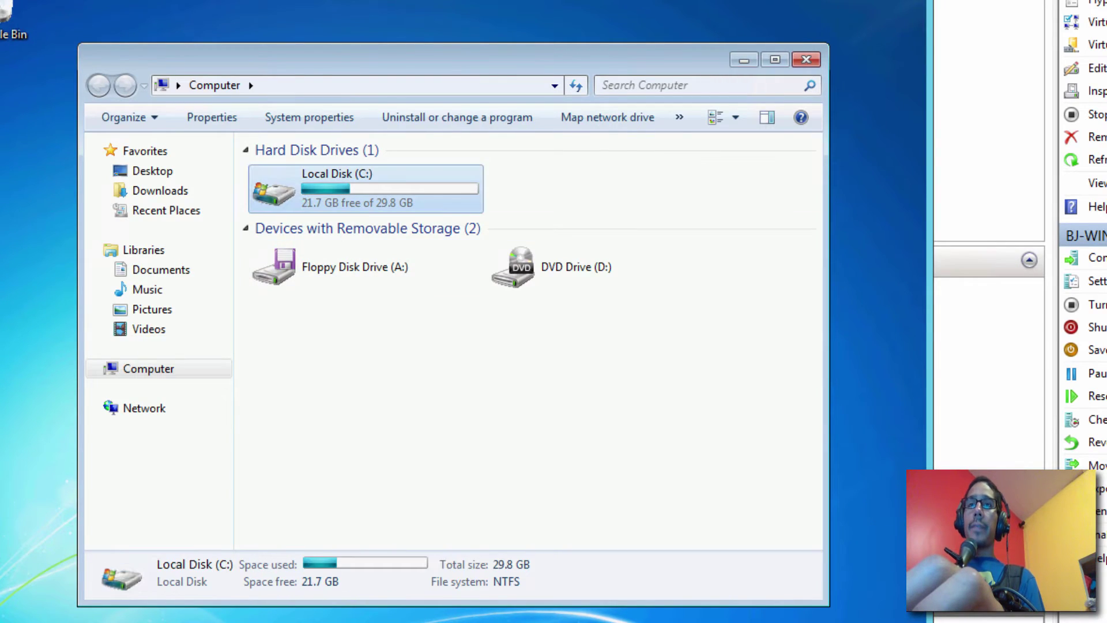
pyautogui.doubleClick(366, 188)
pyautogui.doubleClick(300, 251)
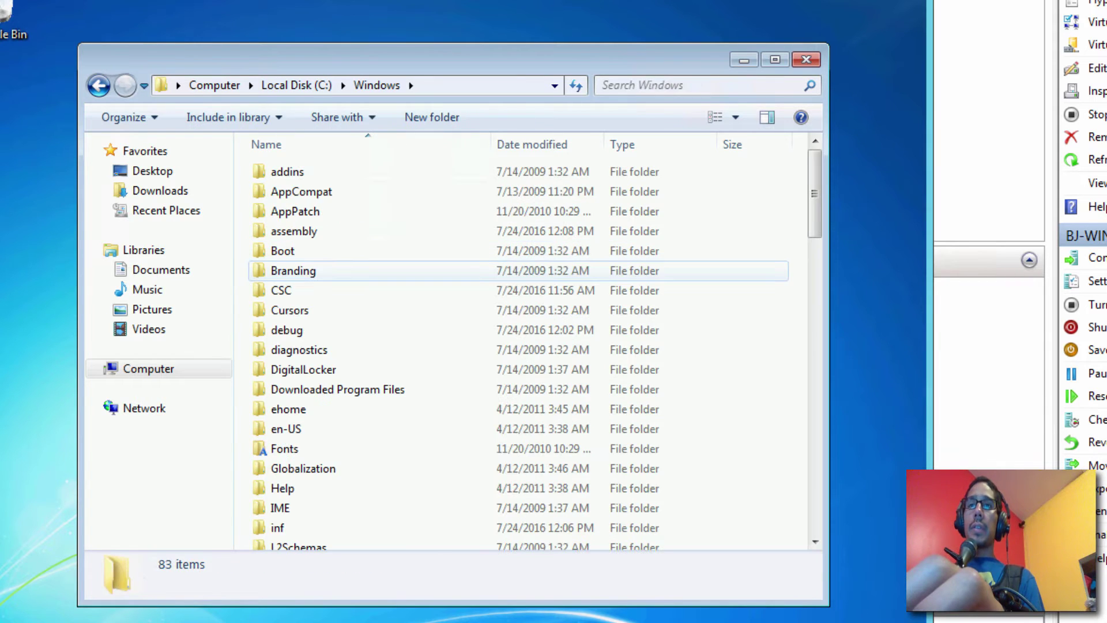
# Open the sysprep folder inside System32 in the guest's Windows folder
pyautogui.click(293, 270)
pyautogui.write('sy')
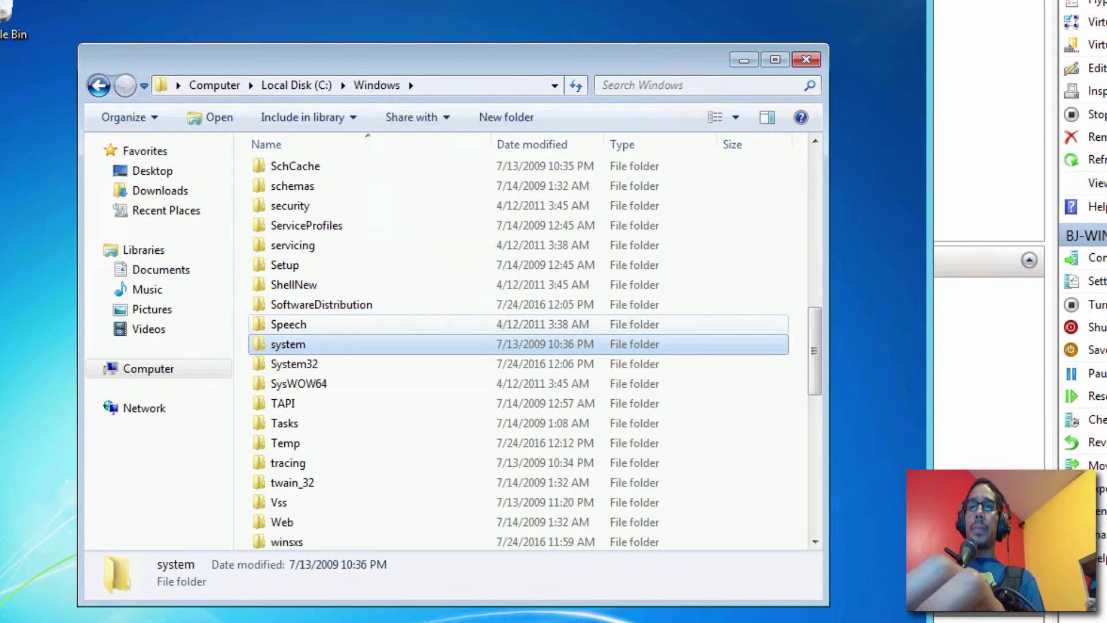
pyautogui.doubleClick(294, 363)
pyautogui.click(294, 351)
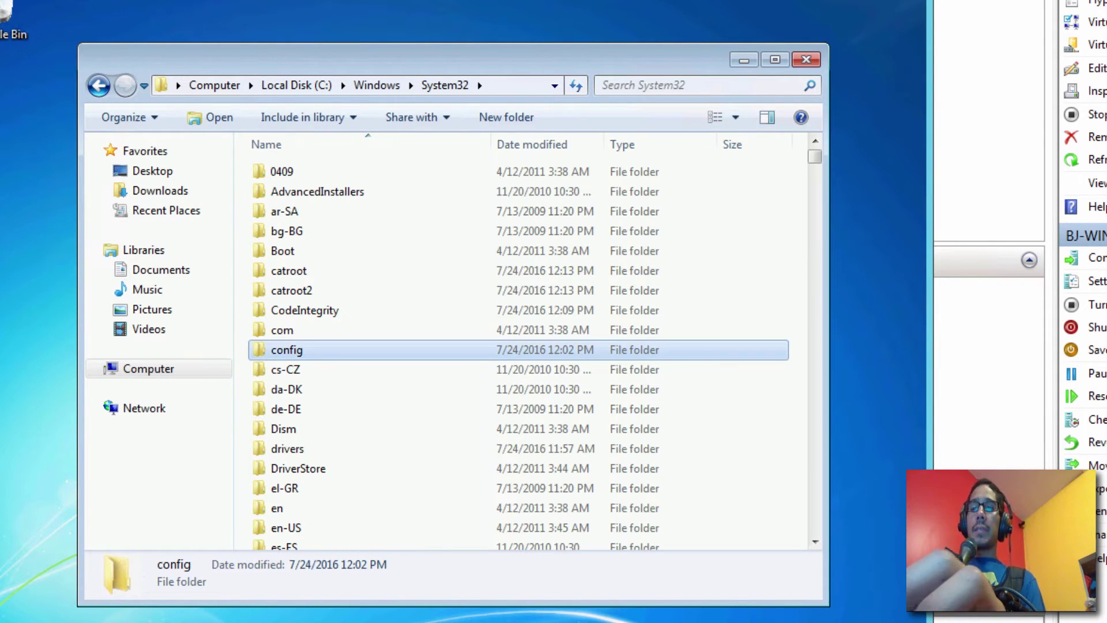
pyautogui.write('sys')
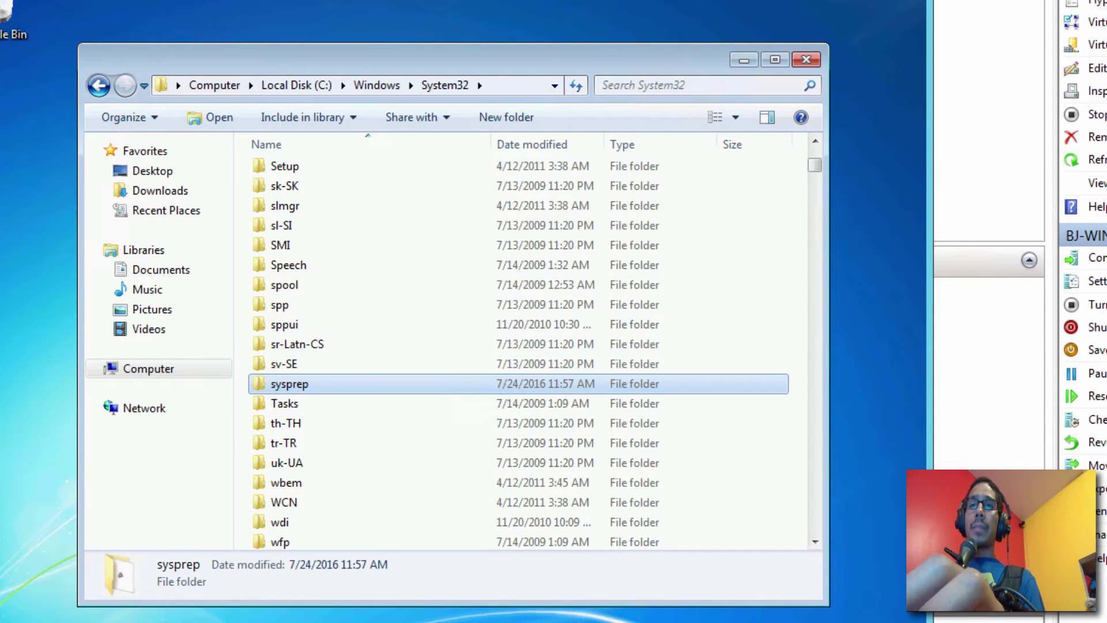
pyautogui.press('Return')
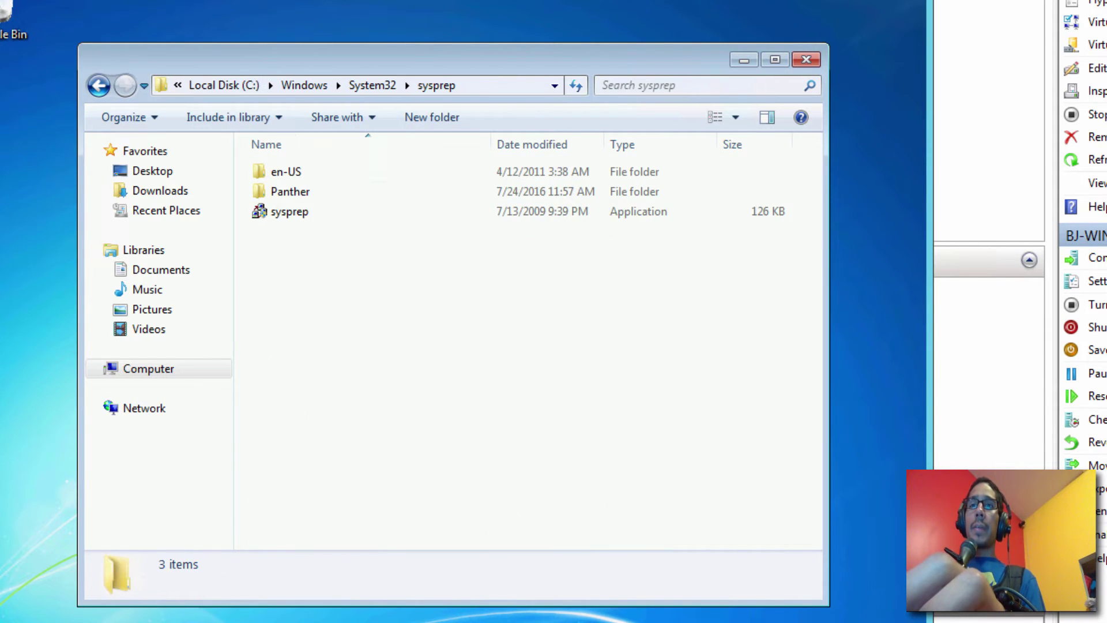
# Run Sysprep with Enter System Out-of-Box Experience (OOBE), Generalize enabled, and the shutdown option set to shut the machine down
pyautogui.write('sys')
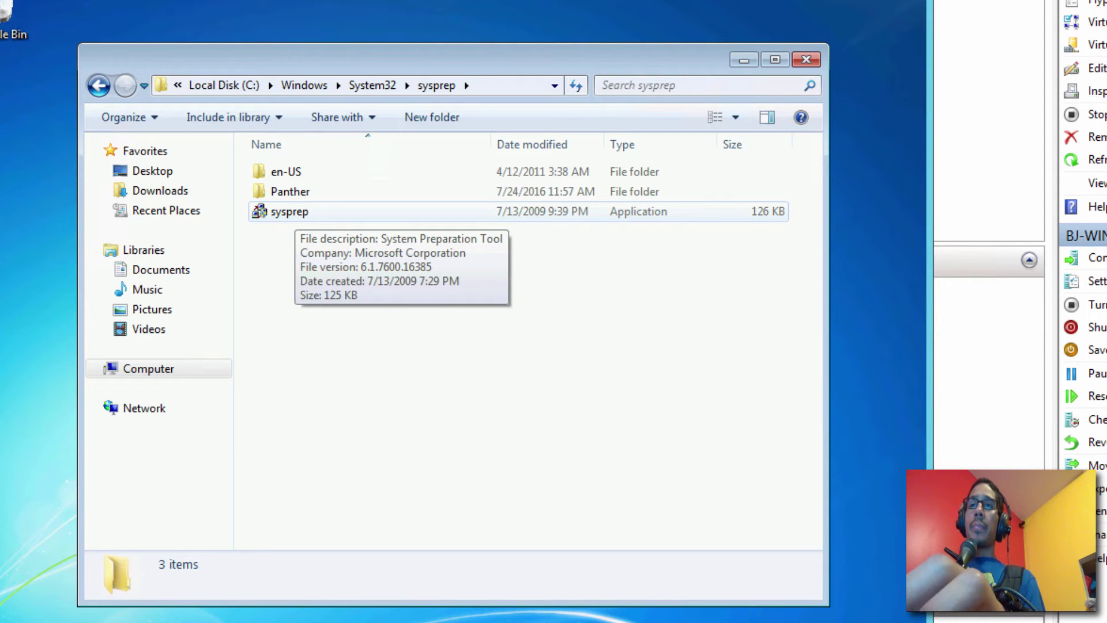
pyautogui.press('Return')
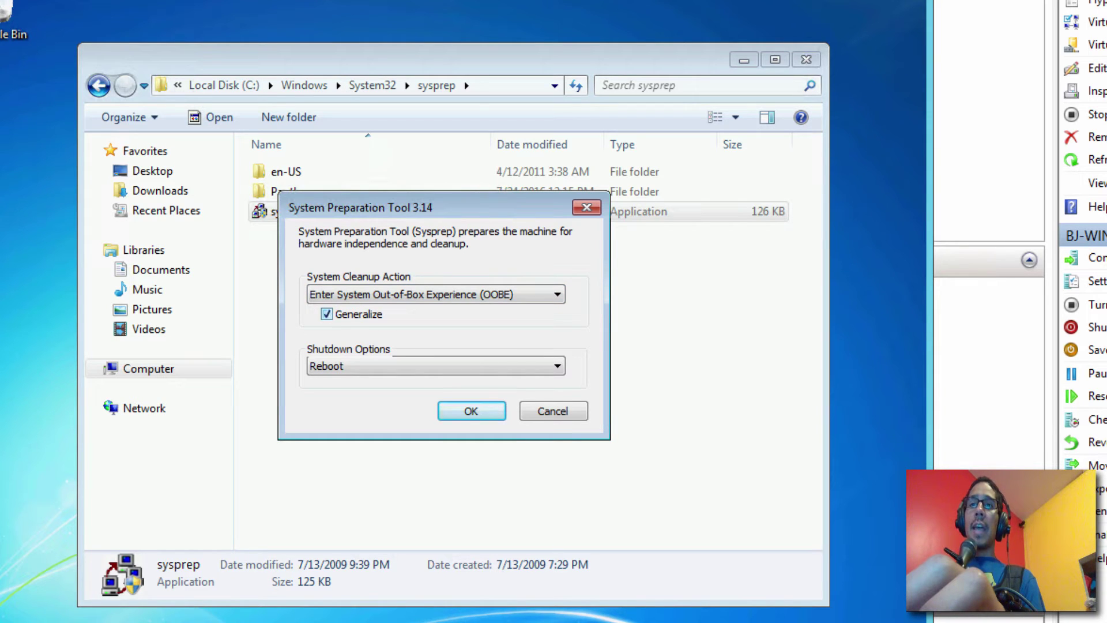
pyautogui.click(435, 365)
pyautogui.click(436, 407)
pyautogui.press('Tab')
pyautogui.press('Return')
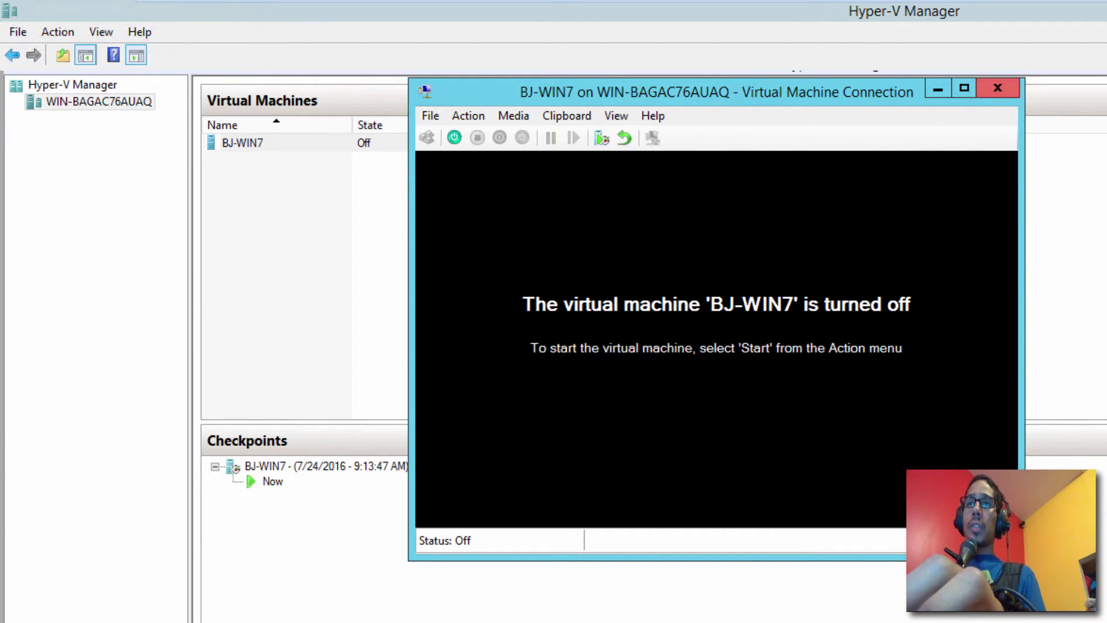
# Close the virtual machine connection and export the BJ-WIN7 virtual machine to C:\MASTER\
pyautogui.click(998, 88)
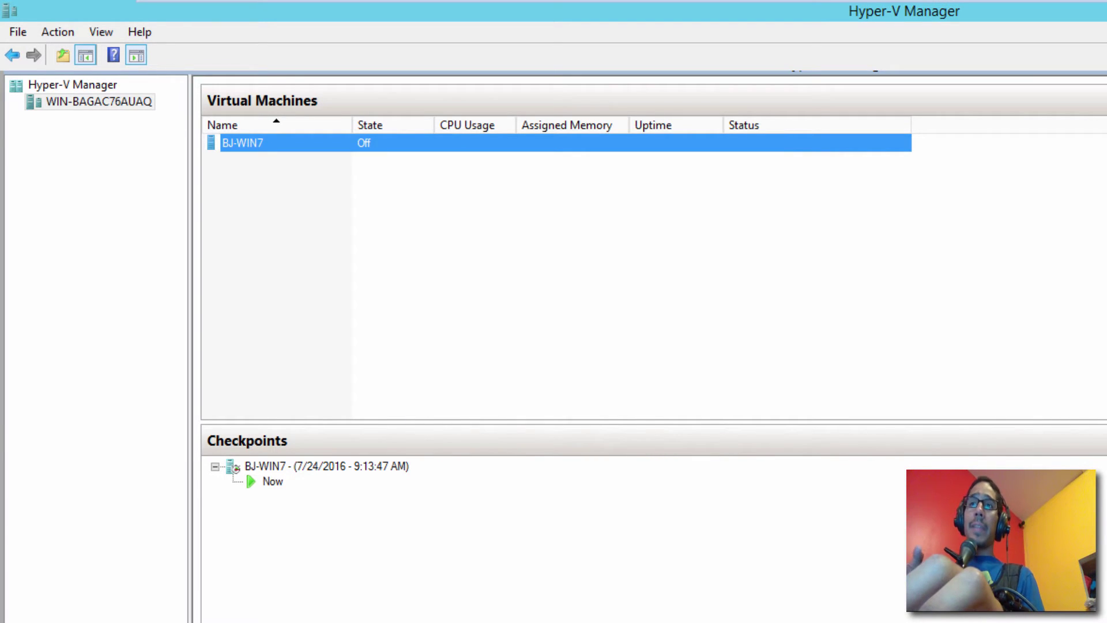
pyautogui.rightClick(242, 145)
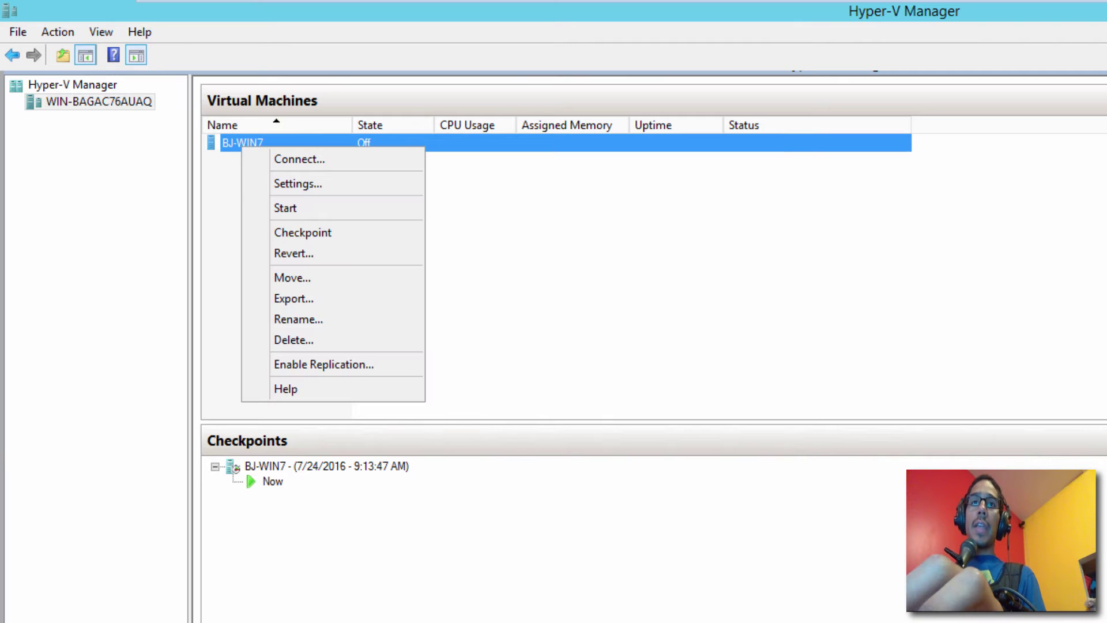
pyautogui.click(293, 298)
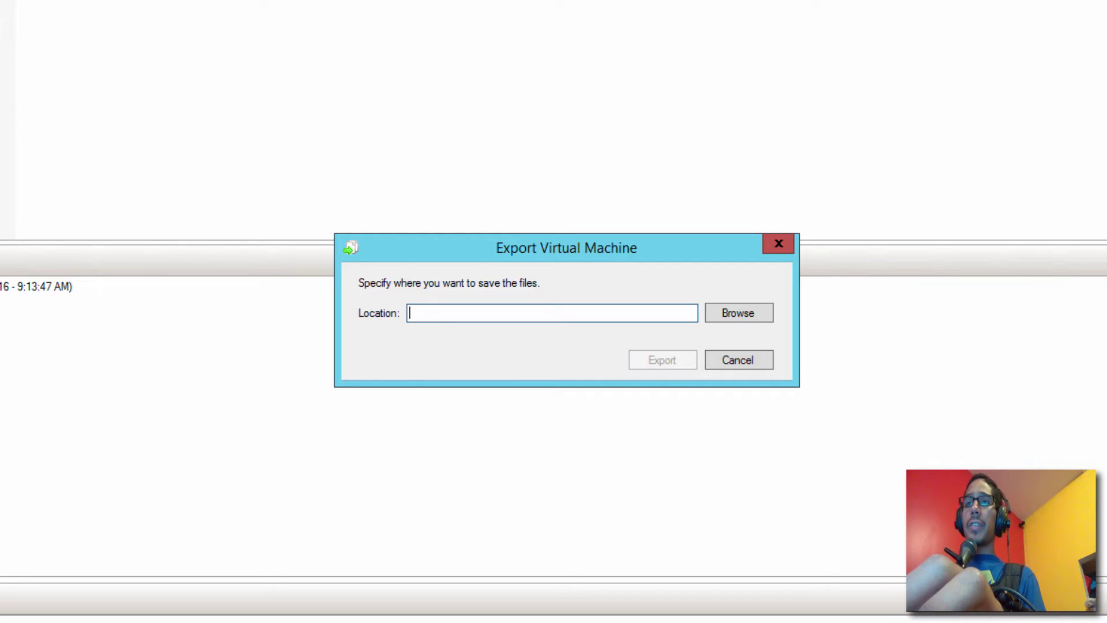
pyautogui.press('Tab')
pyautogui.press('Return')
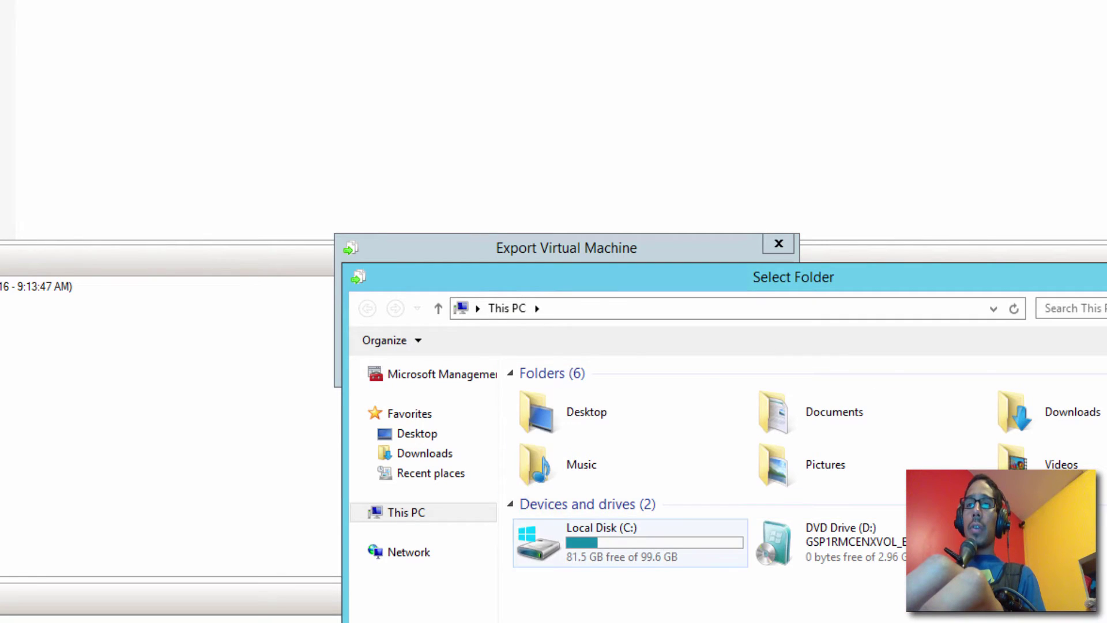
pyautogui.press('Return')
pyautogui.press('Down')
pyautogui.press('Return')
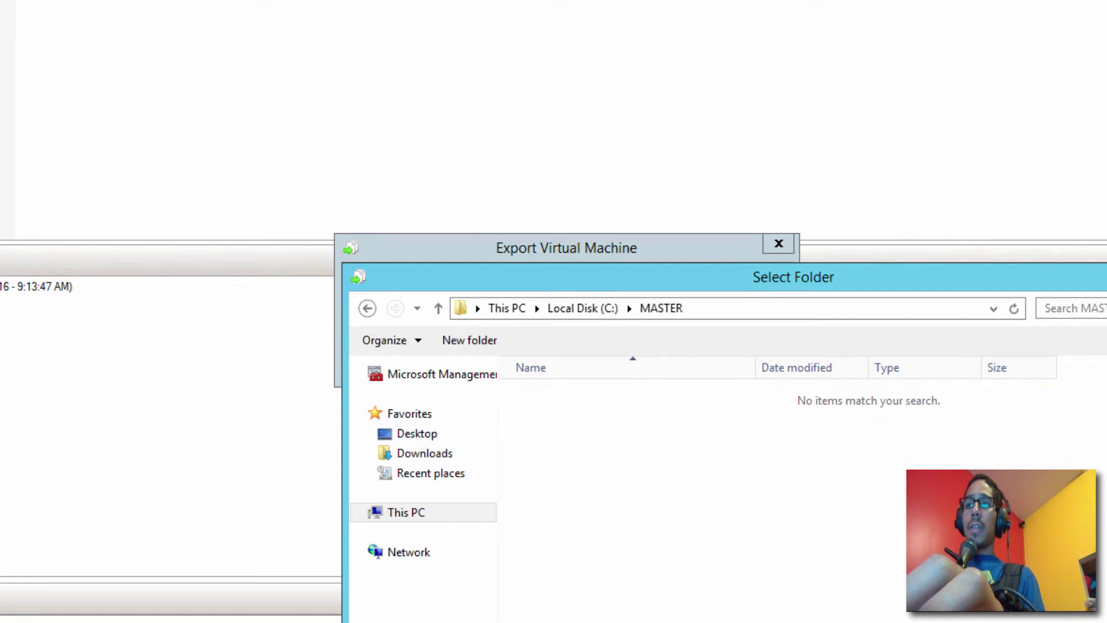
pyautogui.press('Return')
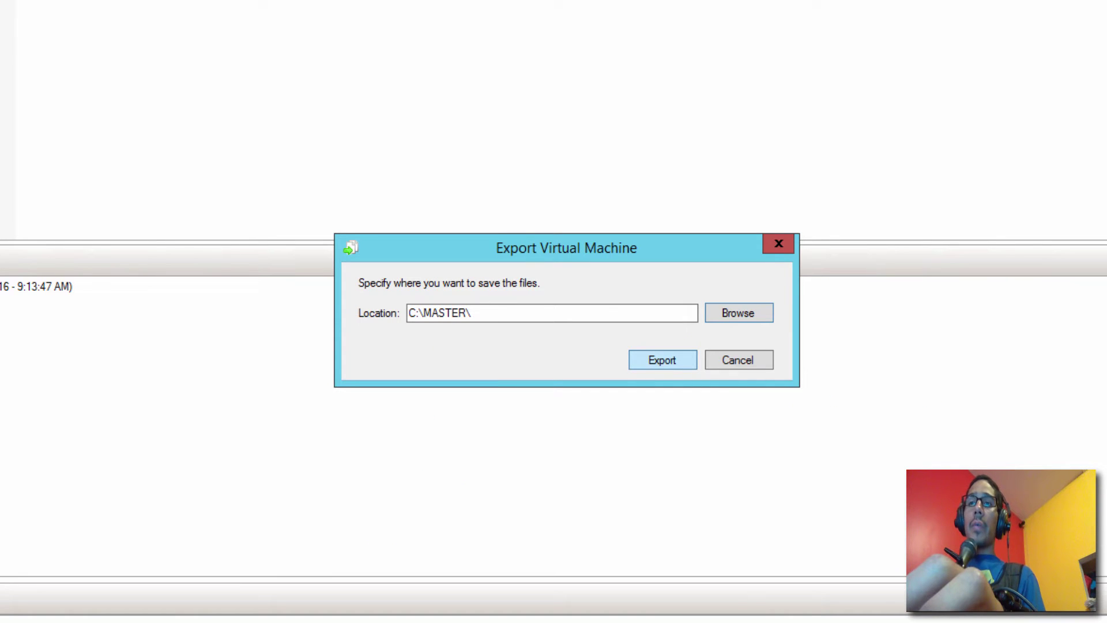
pyautogui.press('Return')
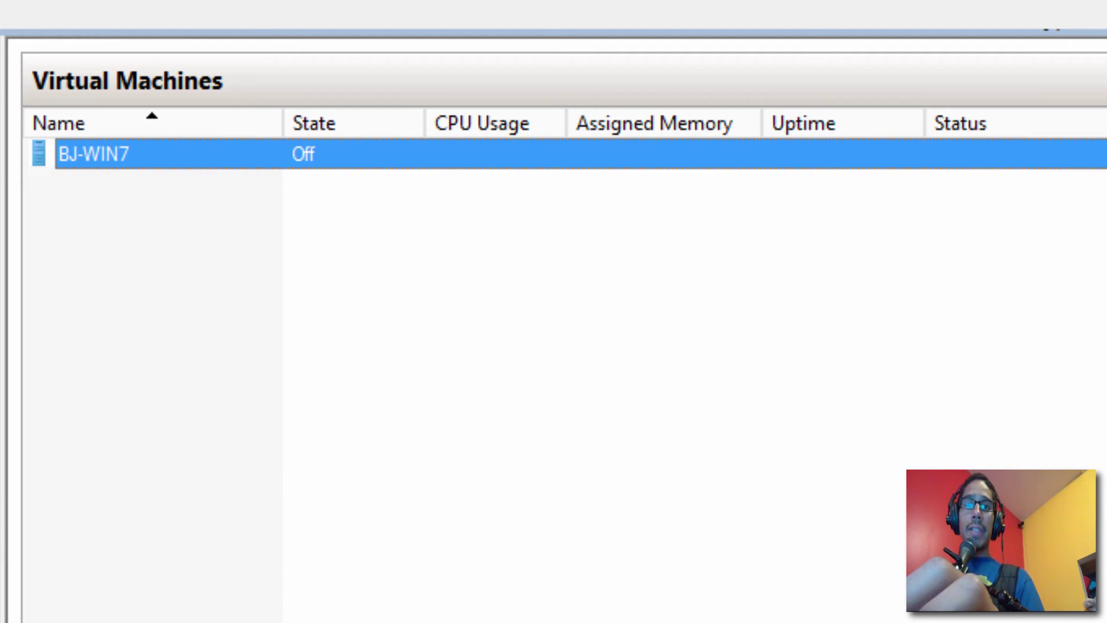
# Examine the exported disk files in C:\MASTER\BJ-WIN7\Virtual Hard Disks, widening the name column
pyautogui.press('super+e')
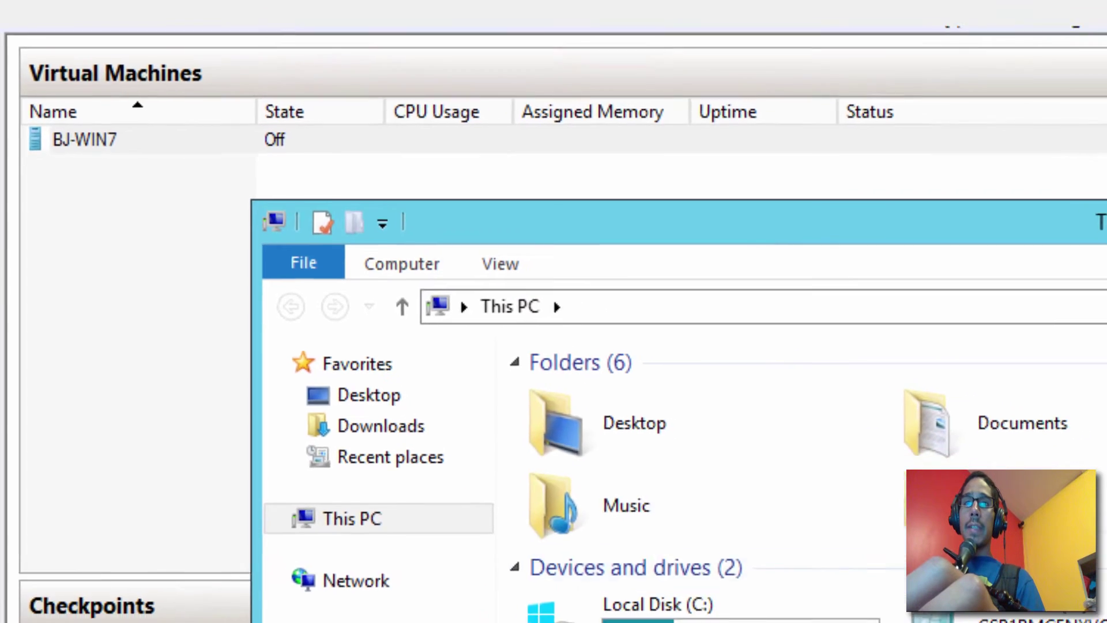
pyautogui.click(565, 505)
pyautogui.doubleClick(565, 505)
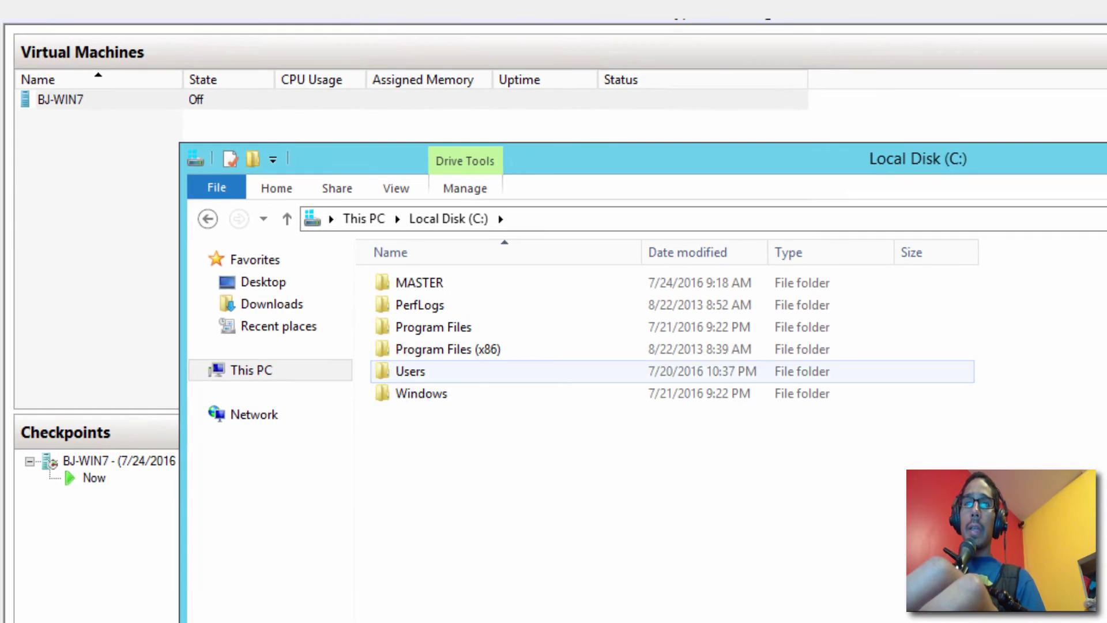
pyautogui.doubleClick(420, 282)
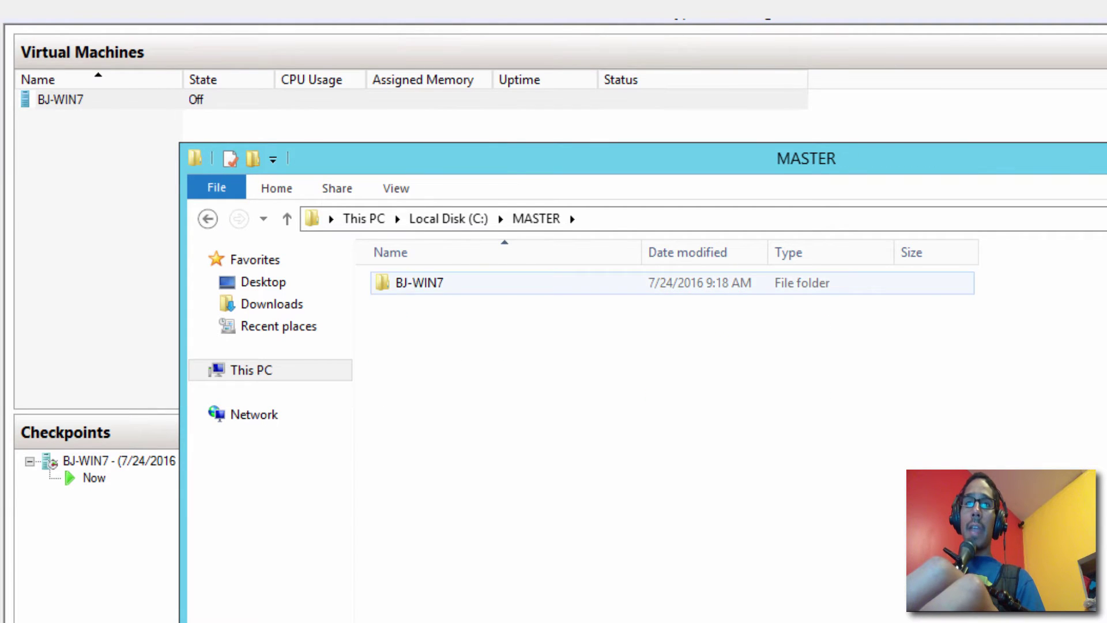
pyautogui.doubleClick(420, 283)
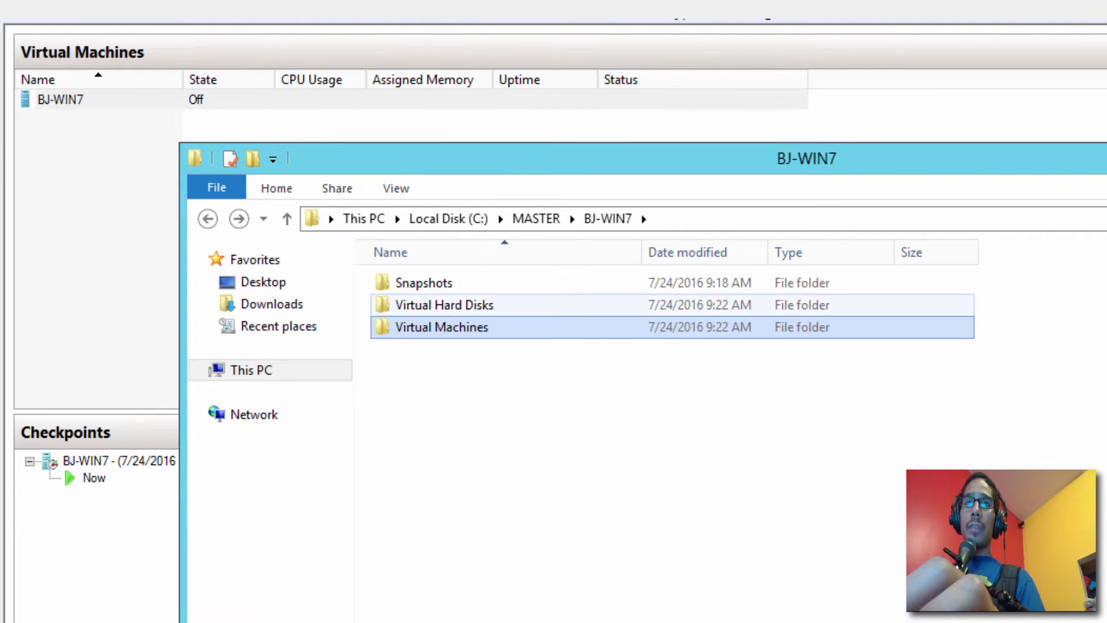
pyautogui.doubleClick(444, 304)
pyautogui.click(419, 283)
pyautogui.moveTo(642, 252); pyautogui.dragTo(710, 252)
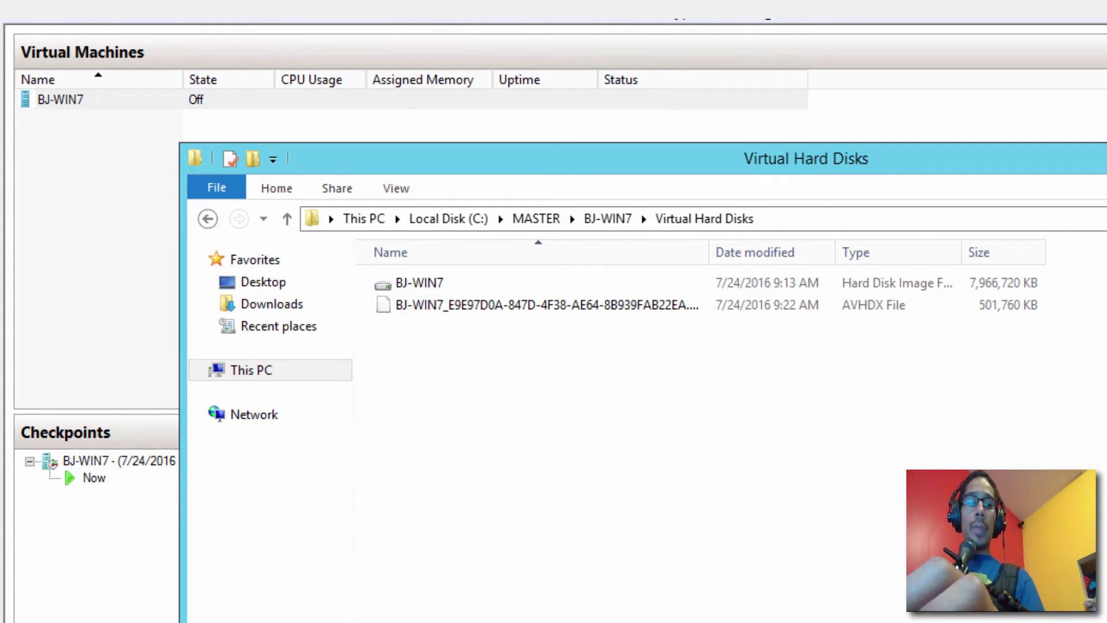
# Return to Hyper-V Manager and start a new virtual machine named BJ-TEST, accepting Generation 1
pyautogui.hotkey('alt', 'Tab')
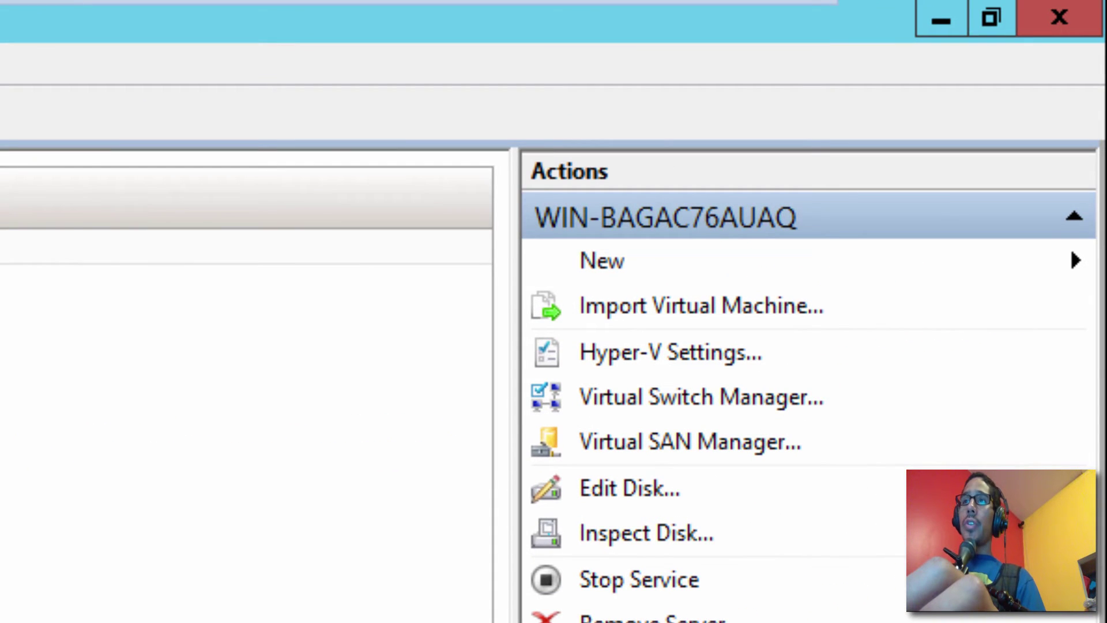
pyautogui.click(602, 260)
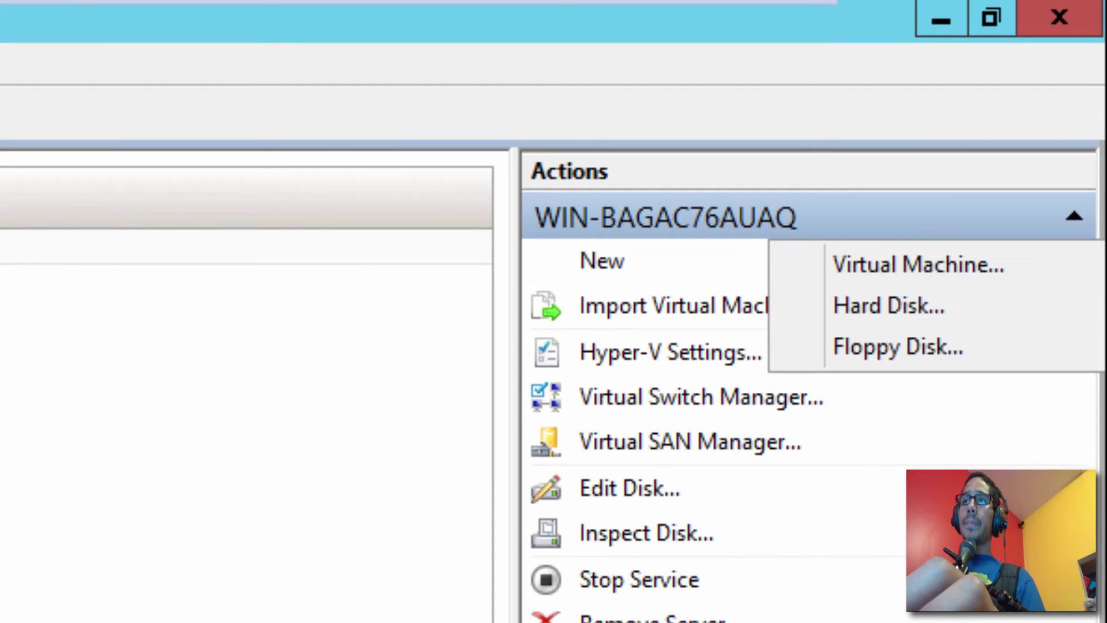
pyautogui.click(916, 262)
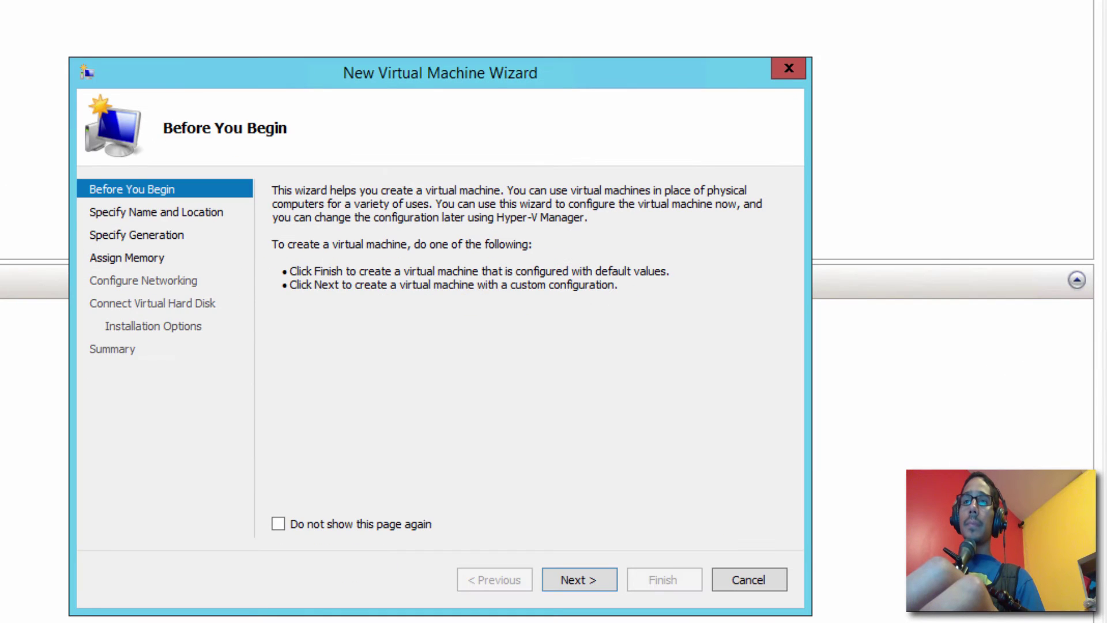
pyautogui.press('Return')
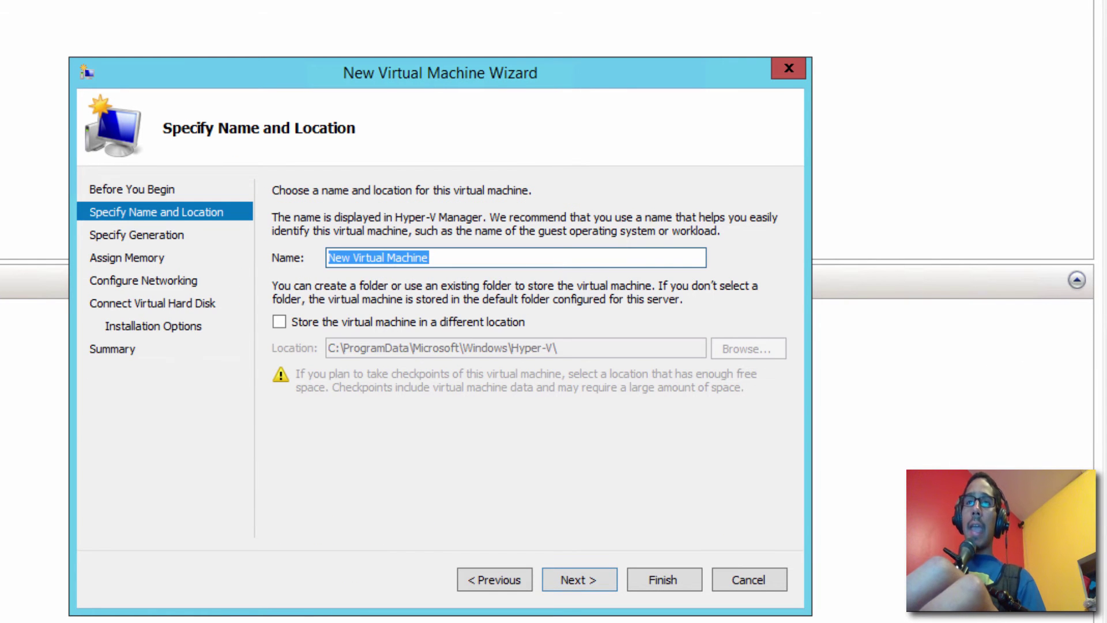
pyautogui.write('B')
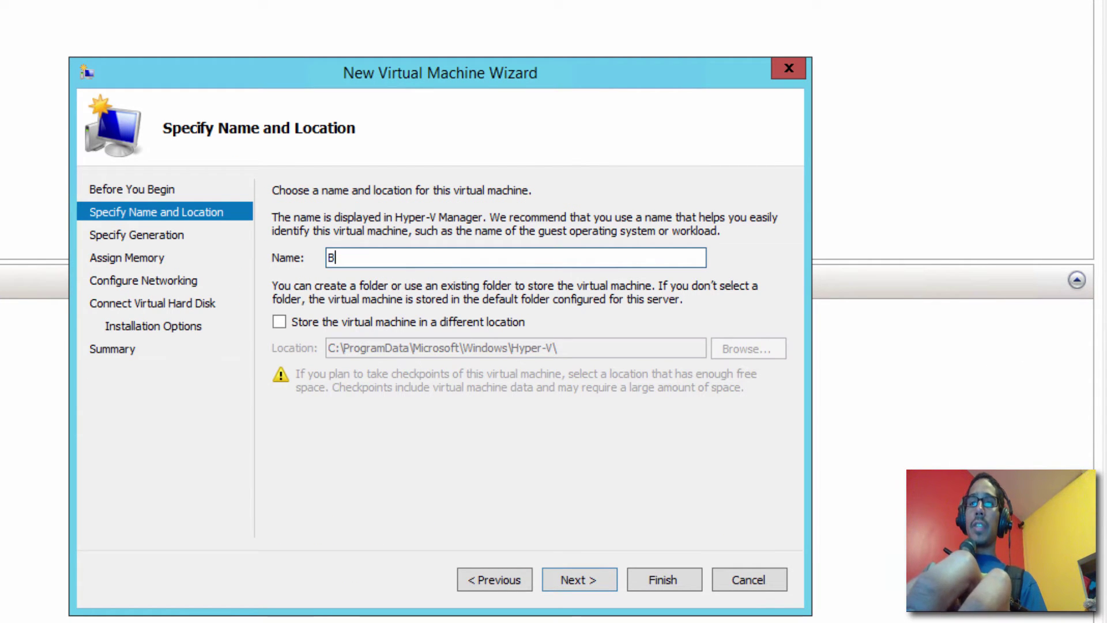
pyautogui.write('J-T')
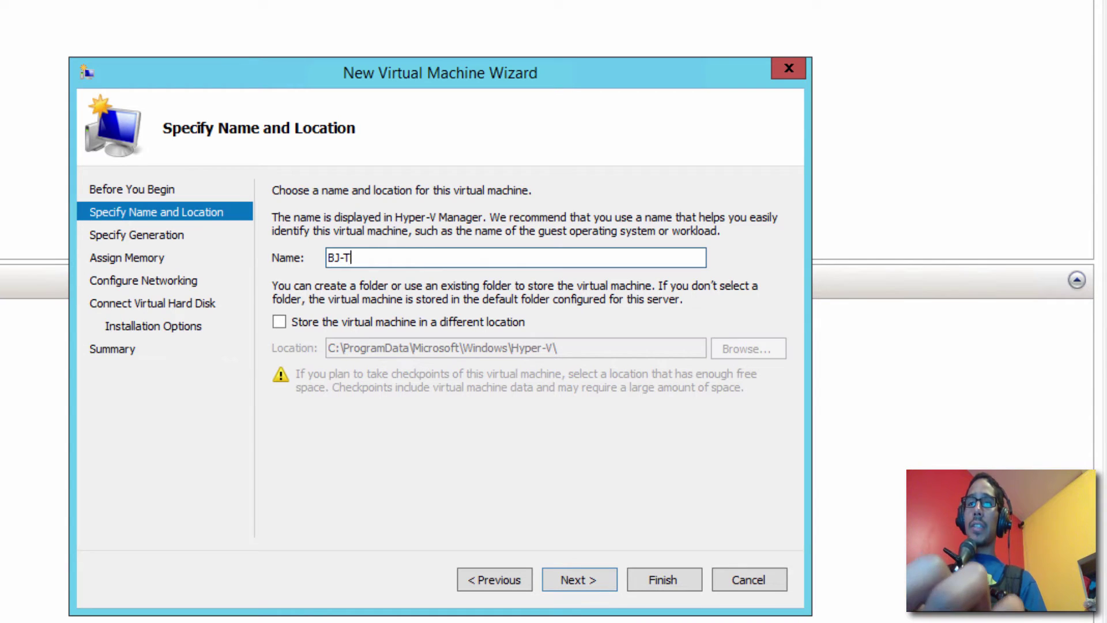
pyautogui.write('EST')
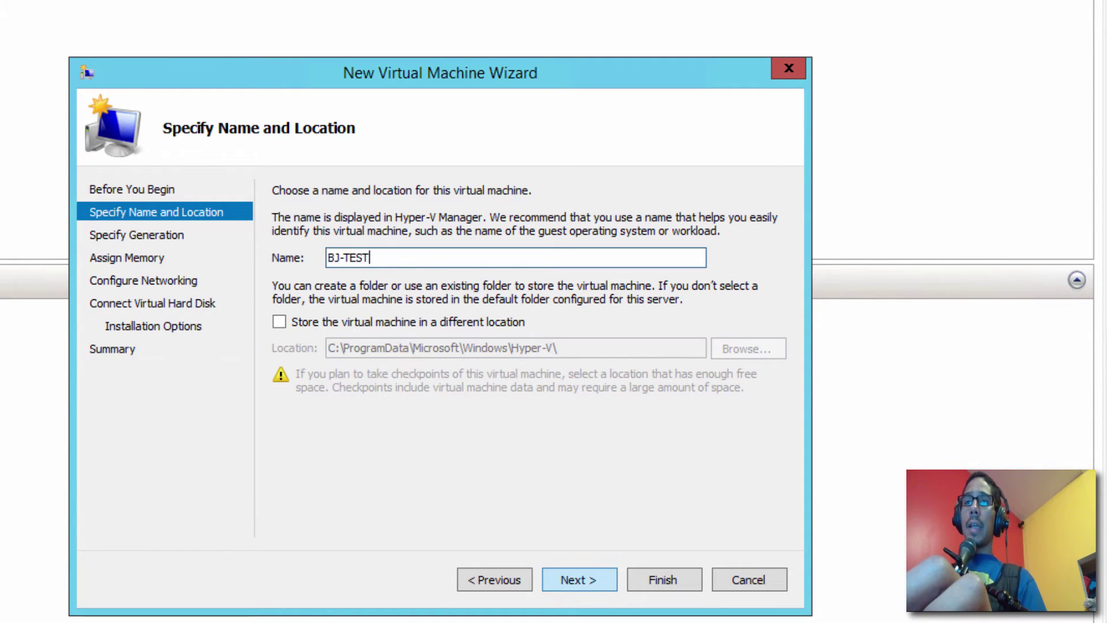
pyautogui.press('Return')
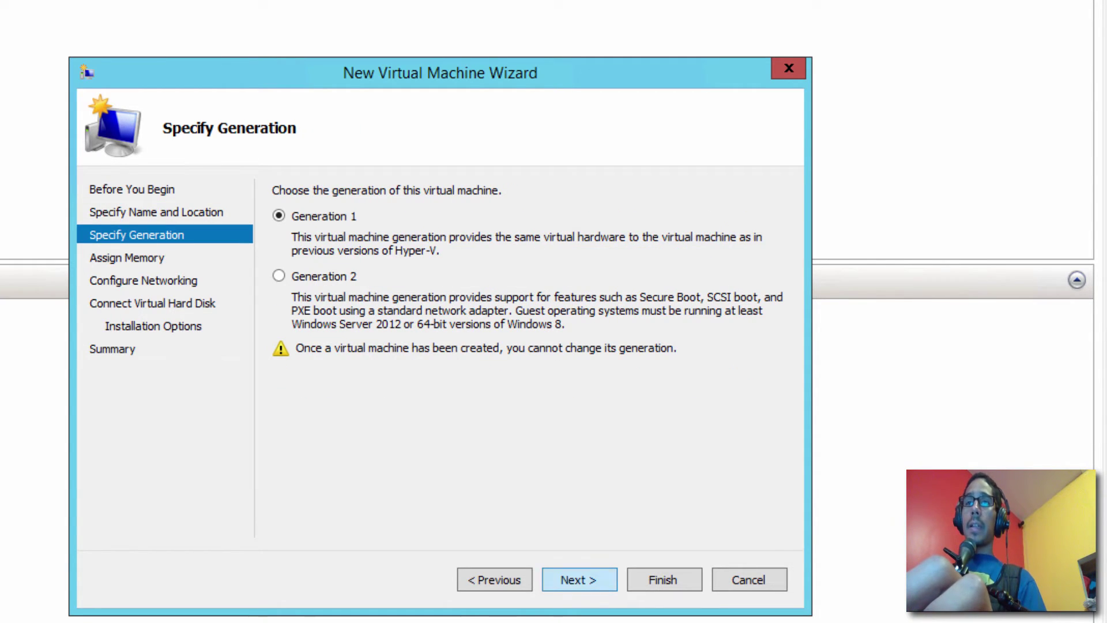
pyautogui.press('Return')
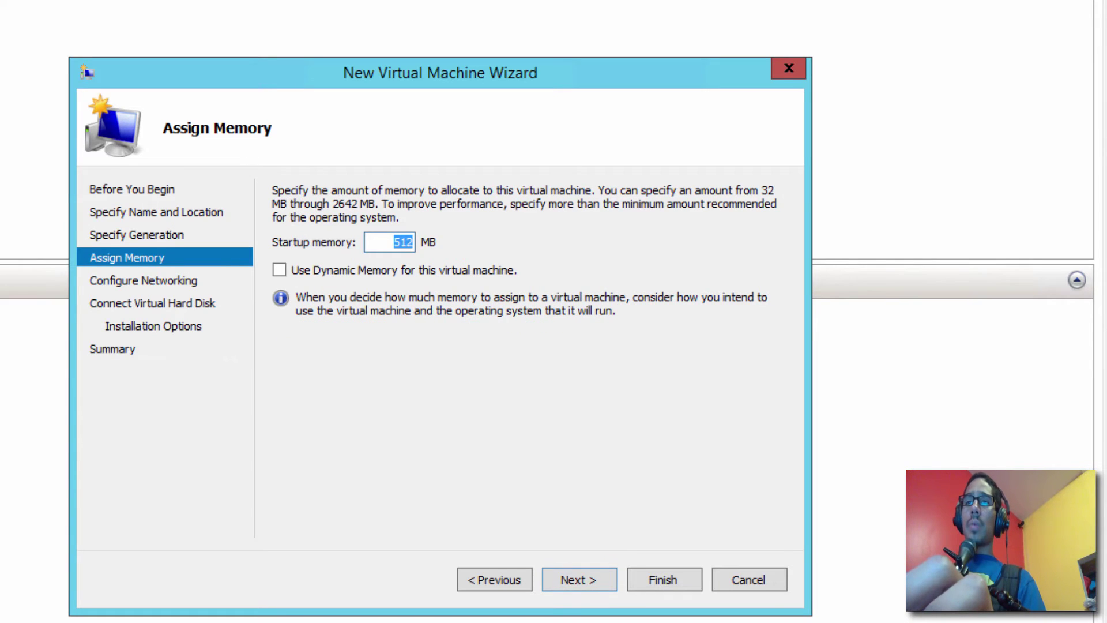
# Accept 512 MB of startup memory and connect BJ-TEST to the Intel(R) 82574L Gigabit network connection
pyautogui.press('Return')
pyautogui.click(531, 232)
pyautogui.click(491, 264)
pyautogui.press('Return')
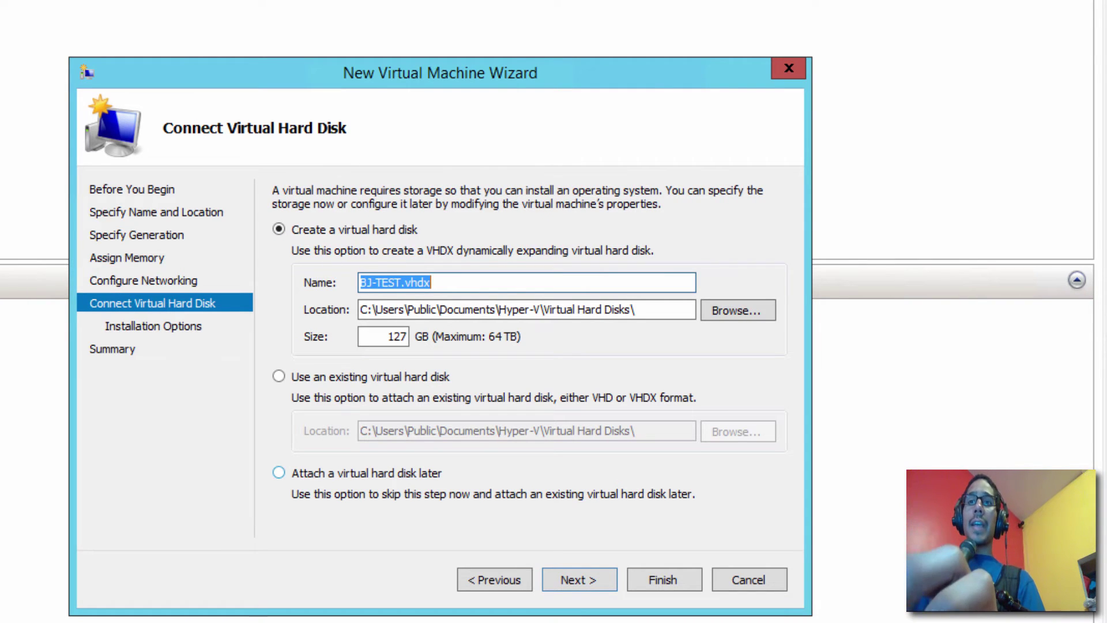
# Choose to attach a virtual hard disk later and finish creating the BJ-TEST virtual machine
pyautogui.click(278, 472)
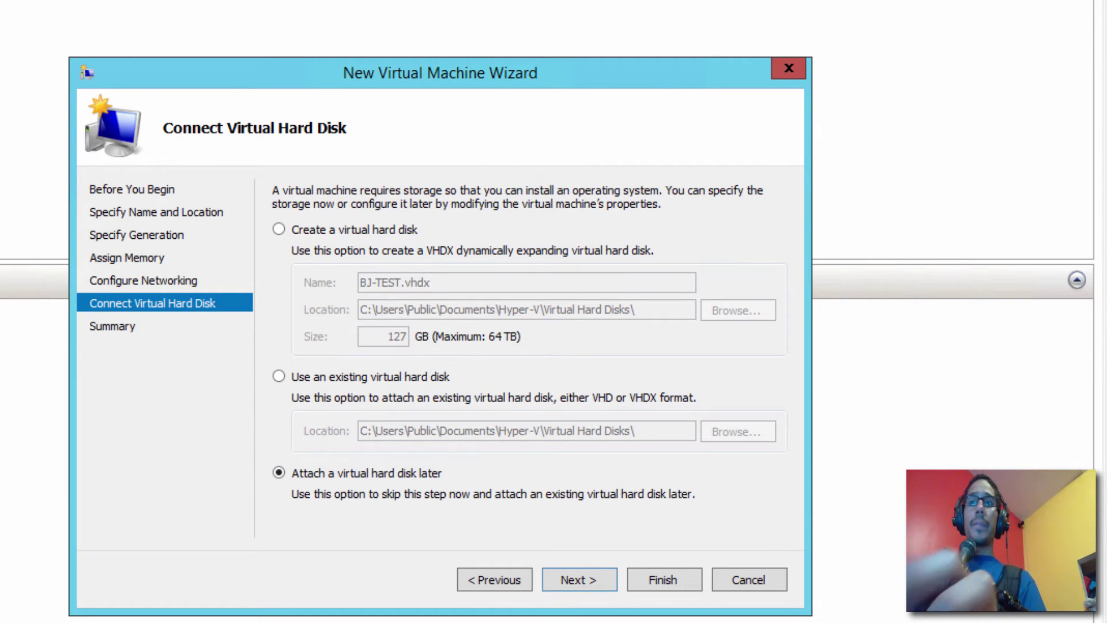
pyautogui.click(578, 579)
pyautogui.press('Return')
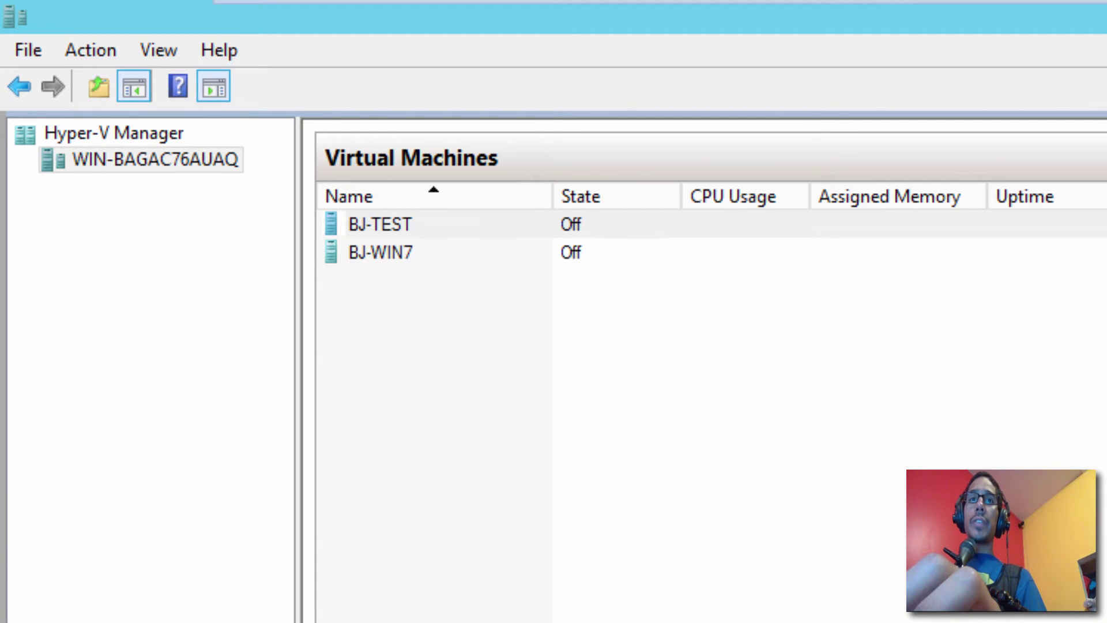
# Open the settings of the BJ-TEST virtual machine and reposition the settings window
pyautogui.rightClick(385, 224)
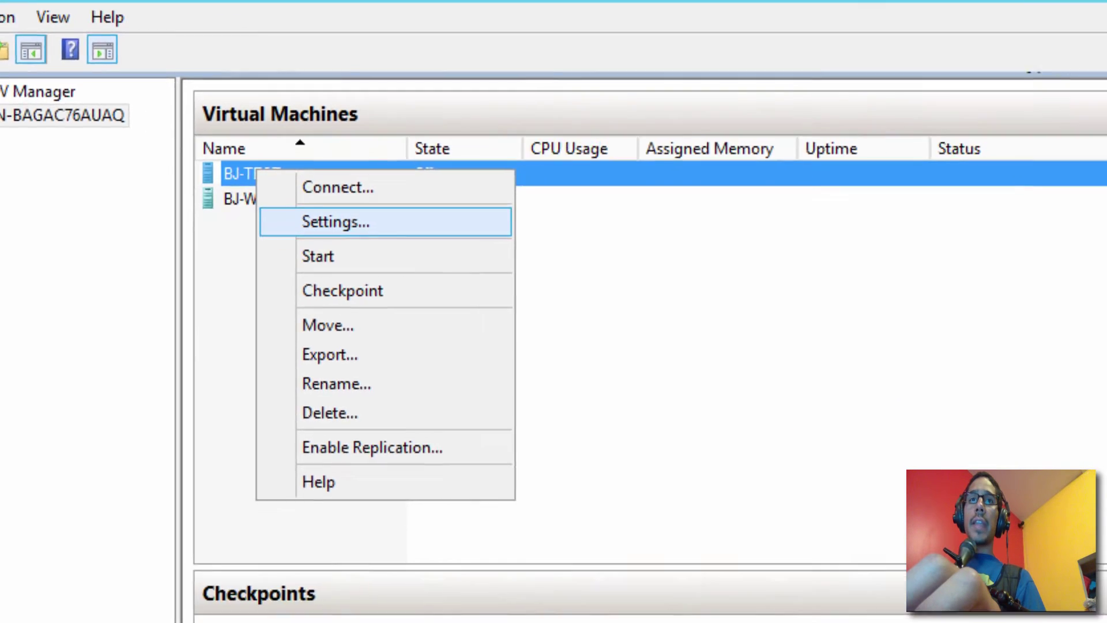
pyautogui.click(473, 277)
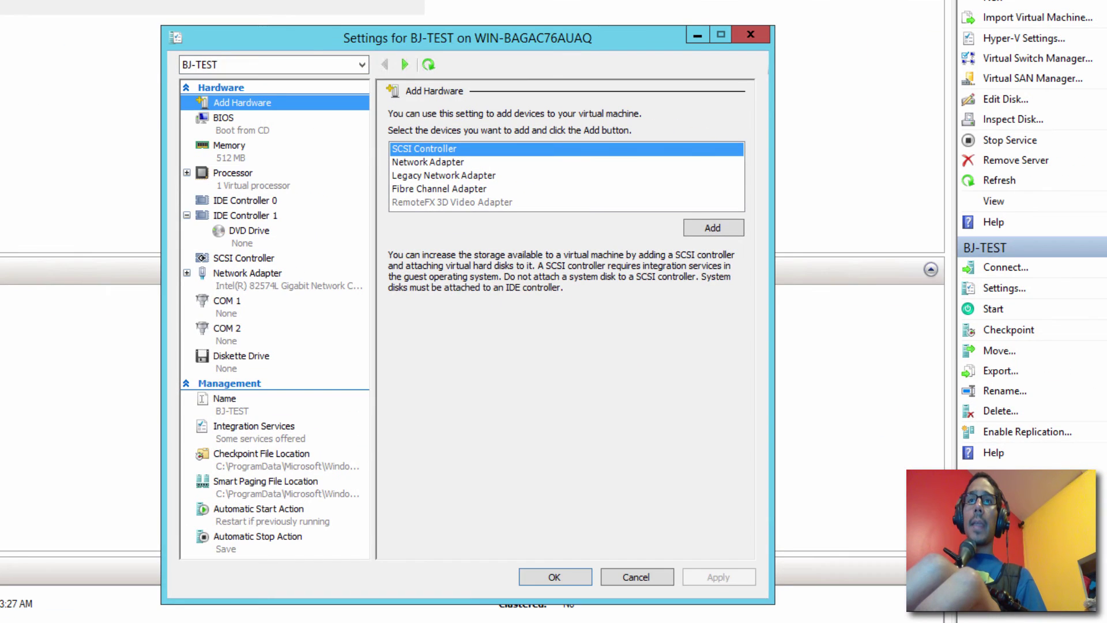
pyautogui.moveTo(271, 33); pyautogui.dragTo(223, 24)
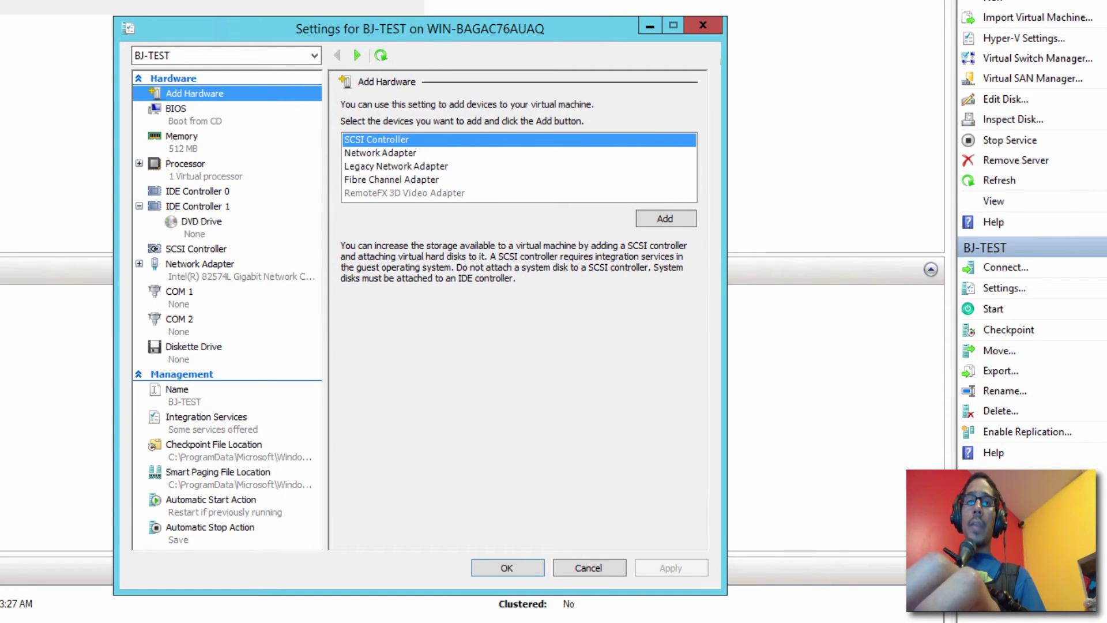
# In File Explorer, open the Virtual hard disks folder under C:\Users\Public\Public Documents\Hyper-V, keeping the BJ-TEST settings window partly visible
pyautogui.press('super+e')
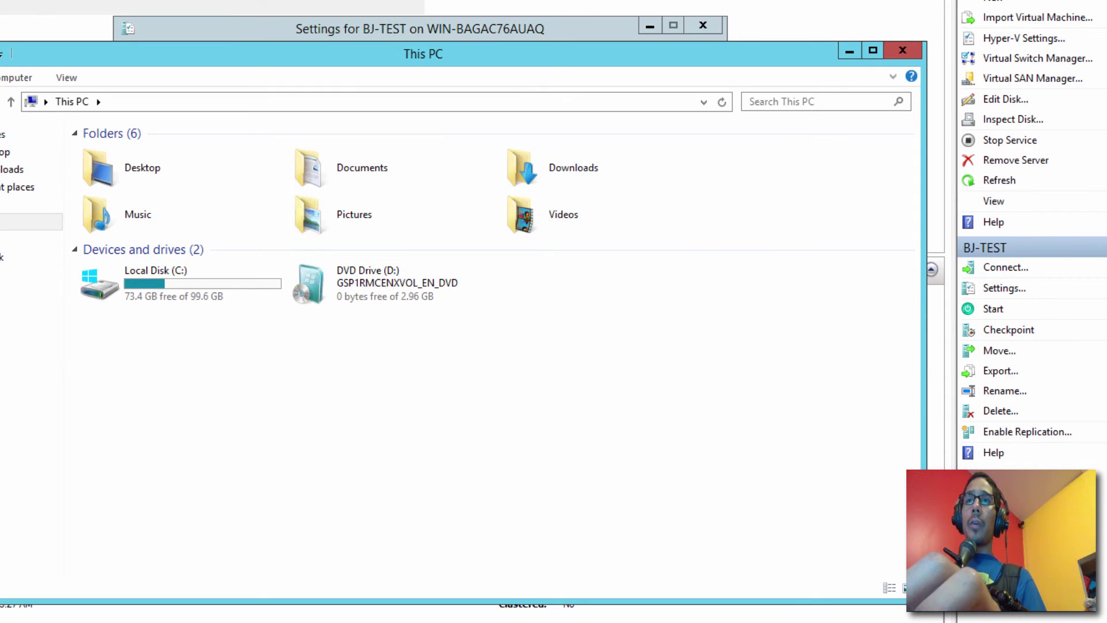
pyautogui.moveTo(424, 53); pyautogui.dragTo(425, 164)
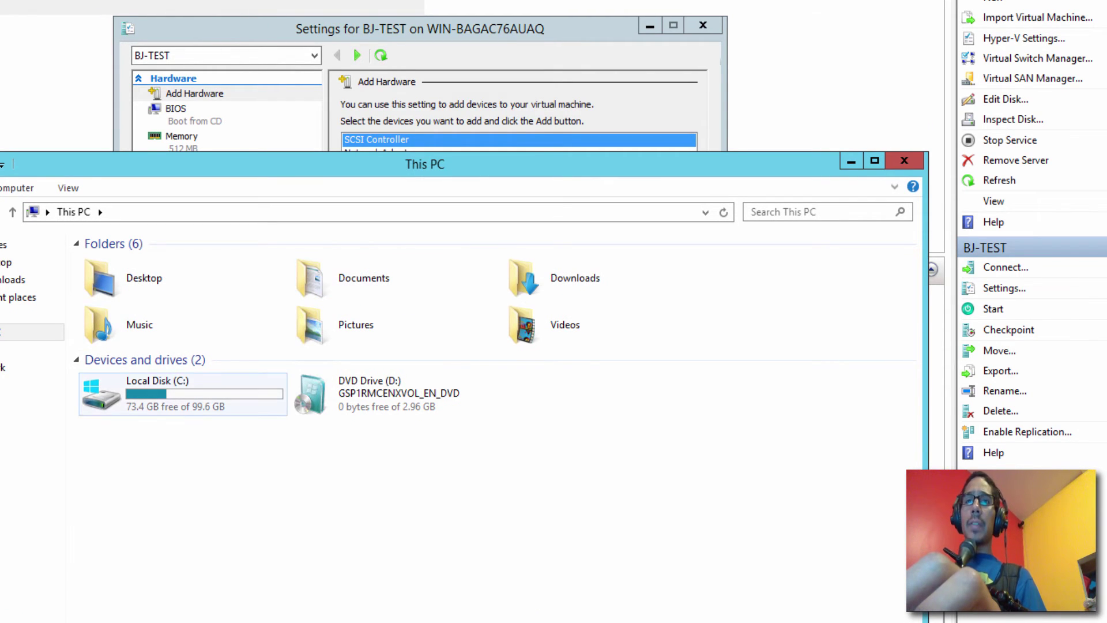
pyautogui.doubleClick(150, 393)
pyautogui.doubleClick(110, 332)
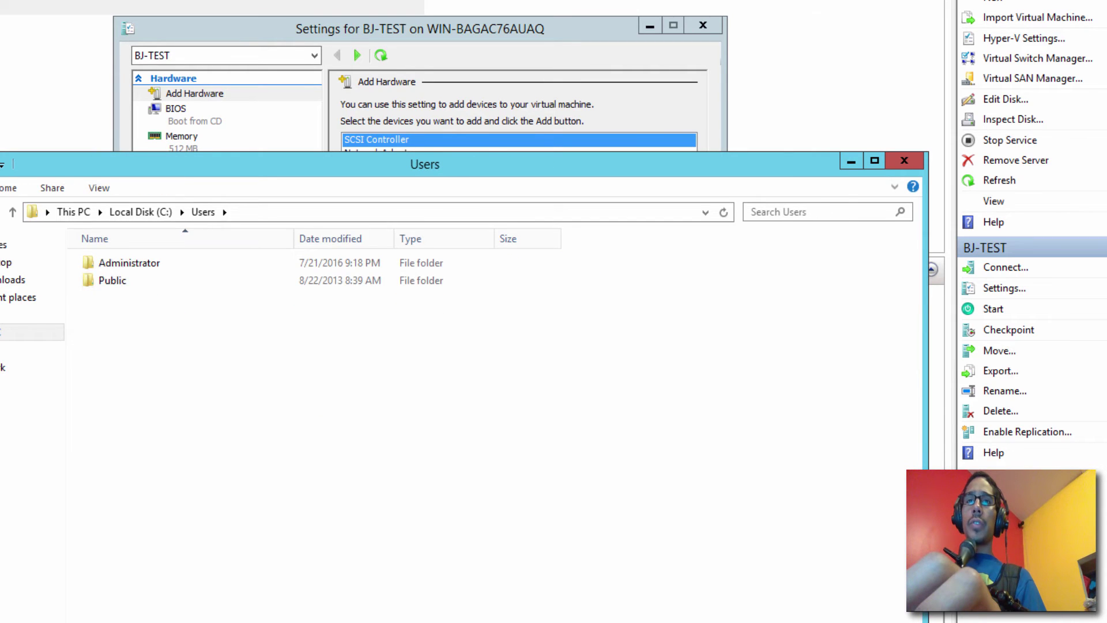
pyautogui.doubleClick(115, 280)
pyautogui.doubleClick(139, 262)
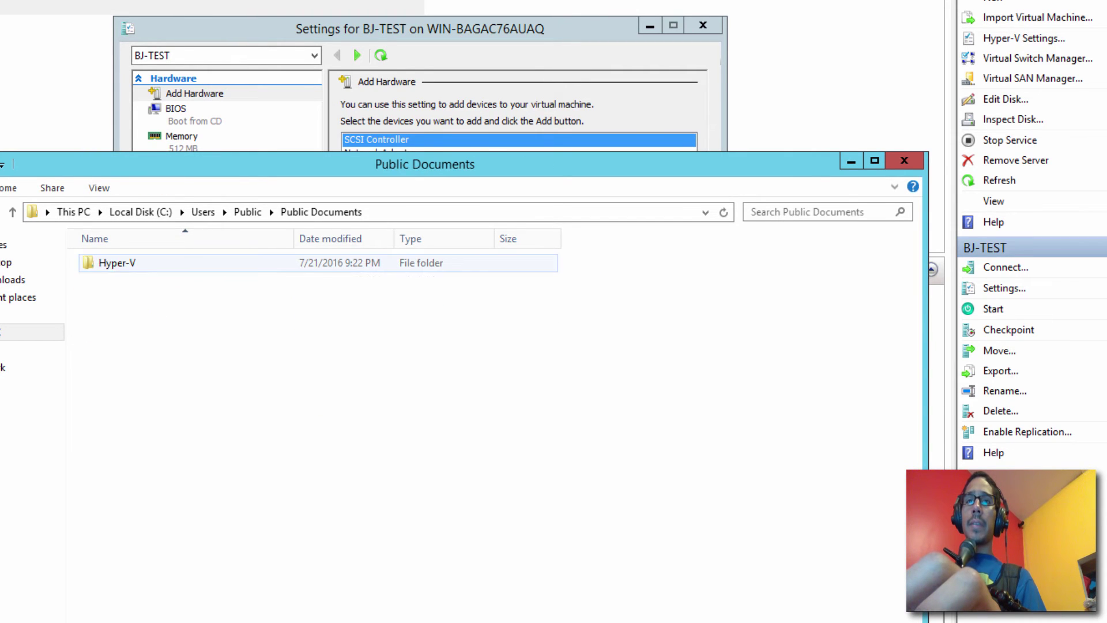
pyautogui.doubleClick(115, 262)
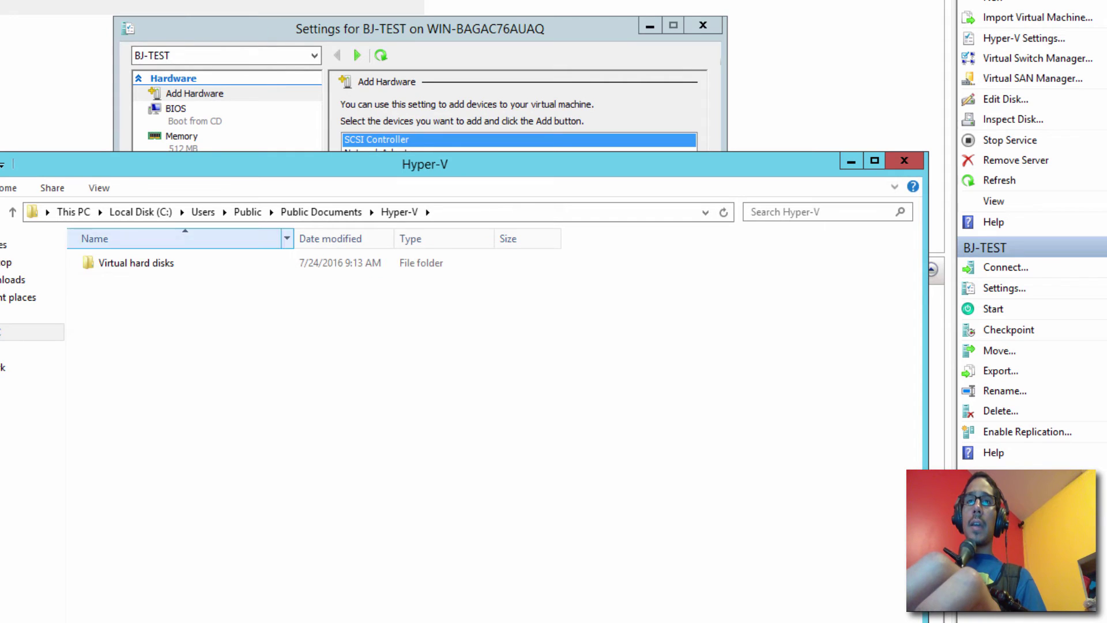
pyautogui.doubleClick(115, 263)
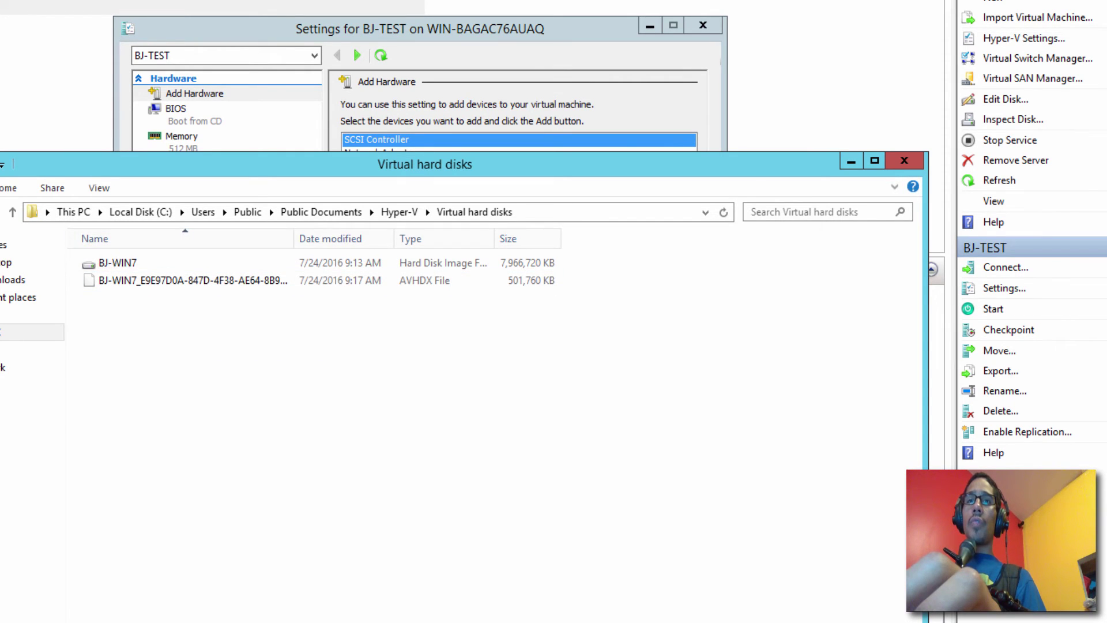
# Create a folder named BJ-TEST inside the Virtual hard disks folder and open it
pyautogui.rightClick(142, 350)
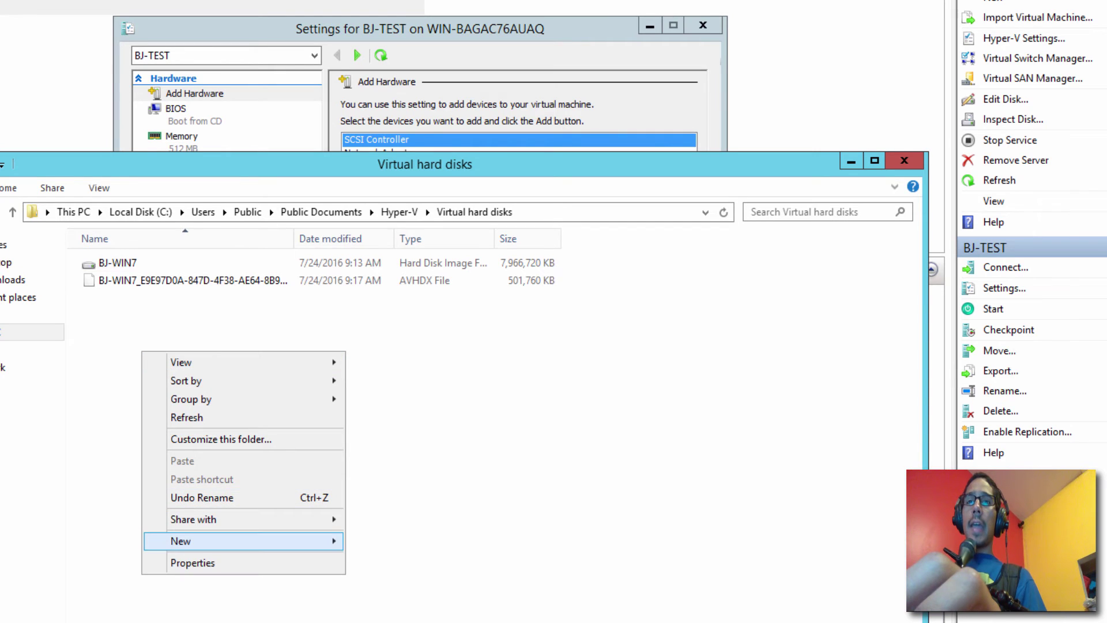
pyautogui.moveTo(208, 541)
pyautogui.click(384, 541)
pyautogui.write('f')
pyautogui.press('BackSpace')
pyautogui.write('BJ')
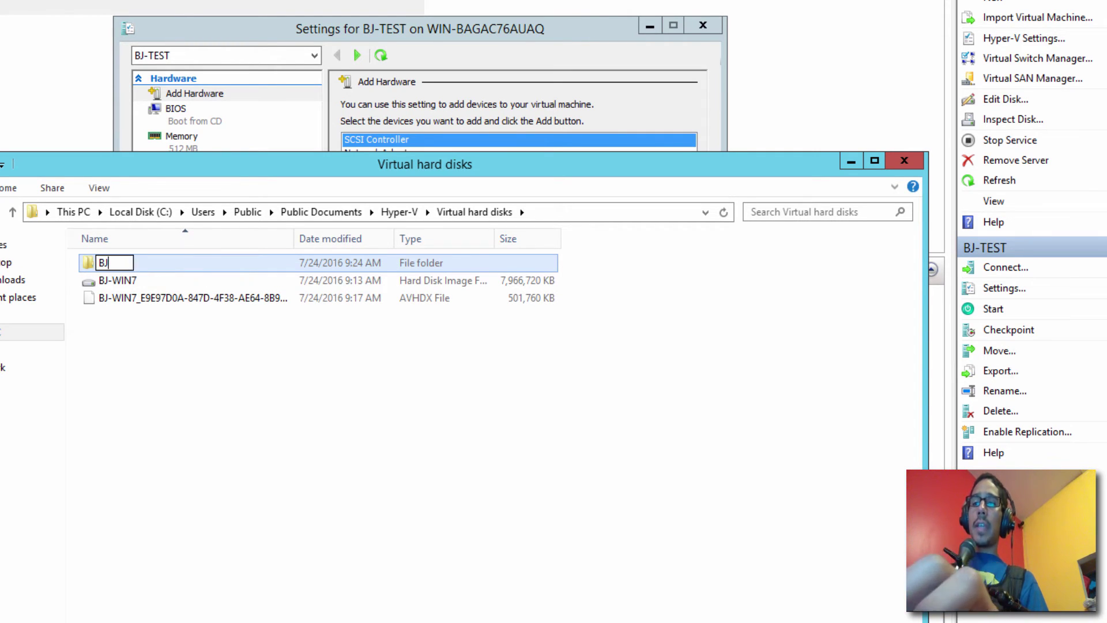
pyautogui.write('-TEST')
pyautogui.press('Return')
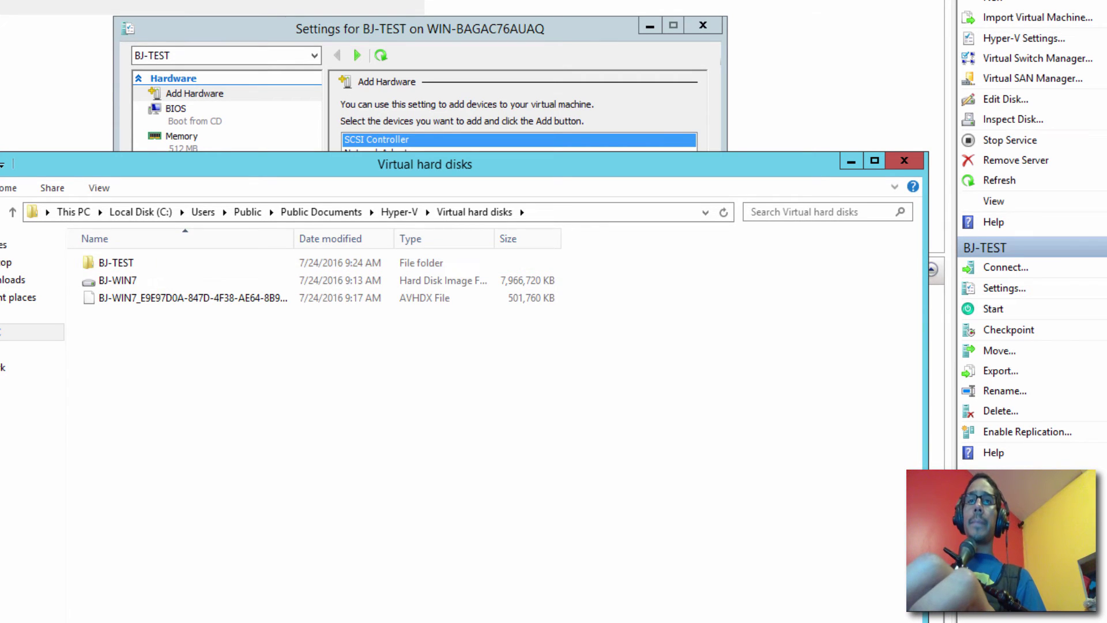
pyautogui.doubleClick(116, 263)
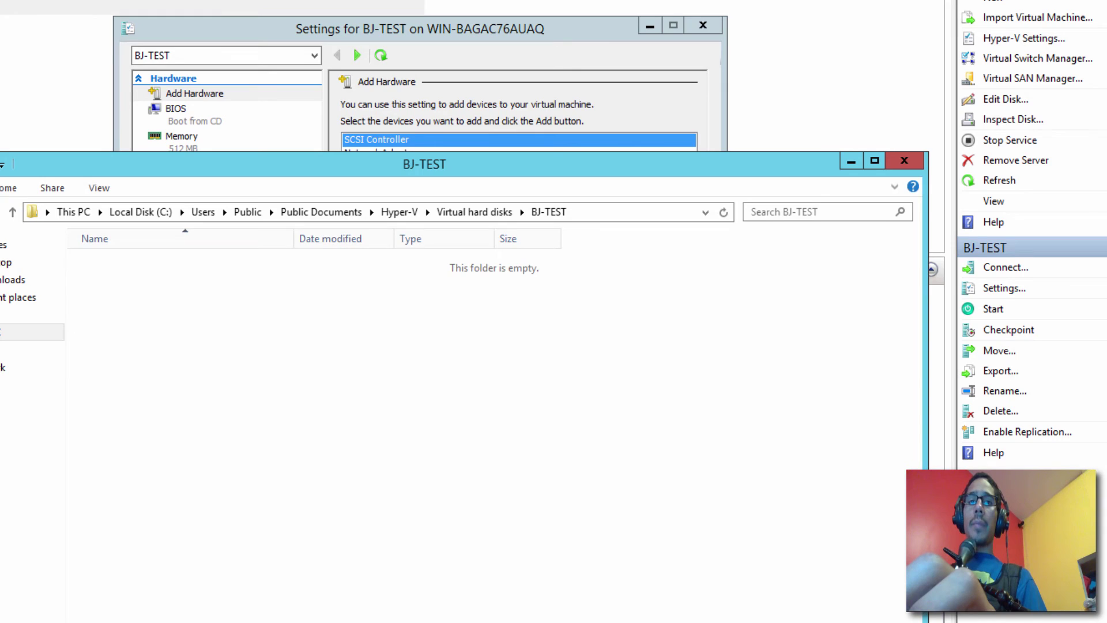
# Open a second File Explorer window at C:\MASTER\BJ-WIN7\Virtual Hard Disks
pyautogui.rightClick(171, 607)
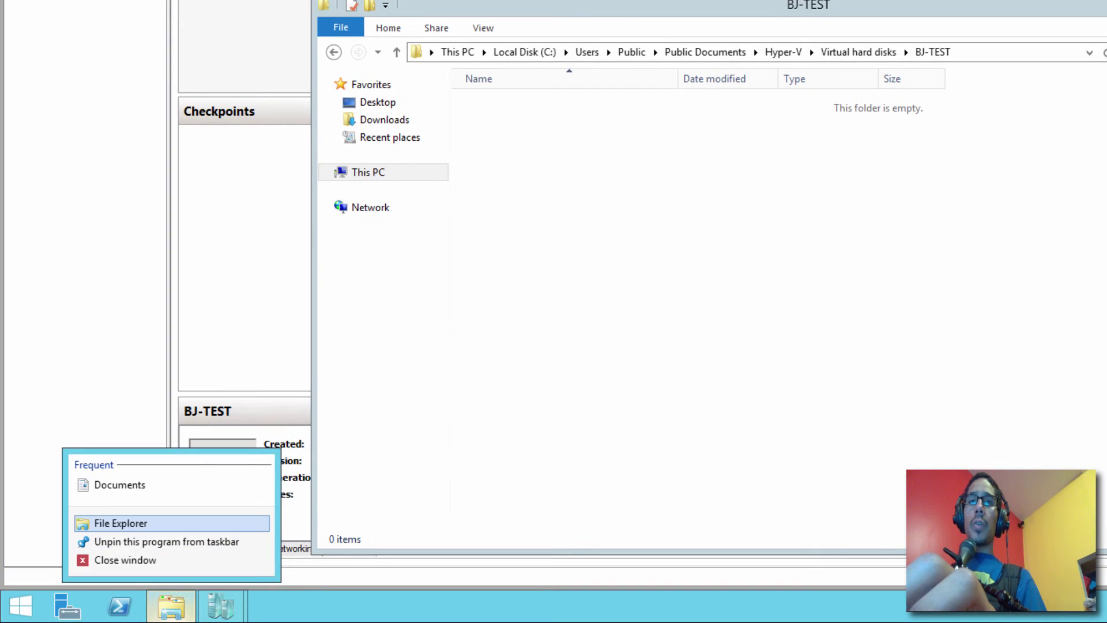
pyautogui.click(120, 523)
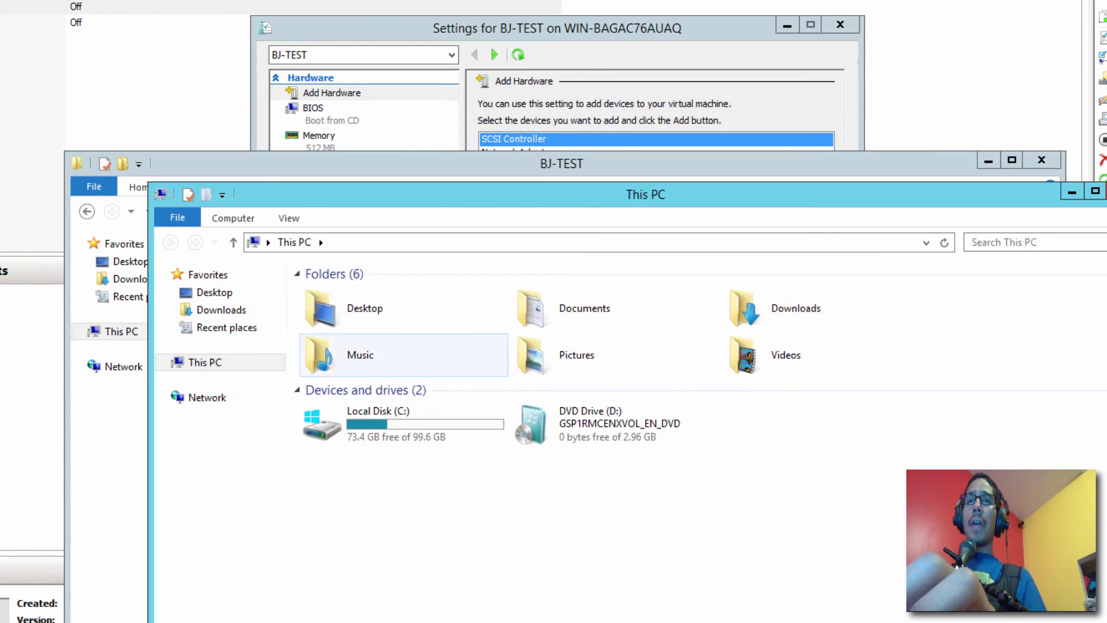
pyautogui.doubleClick(357, 412)
pyautogui.doubleClick(339, 293)
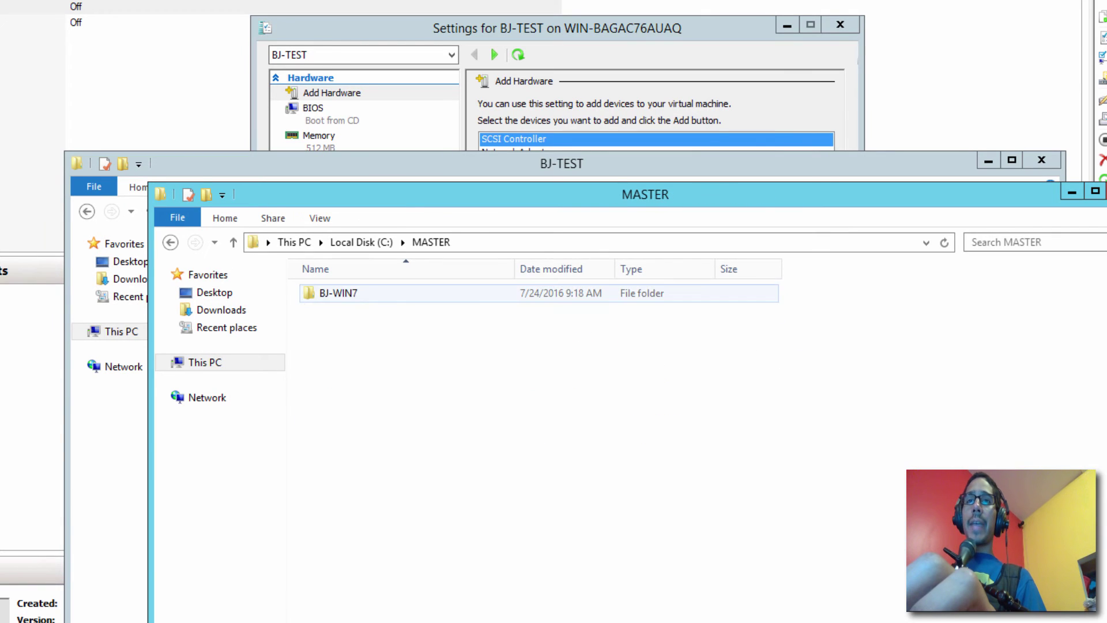
pyautogui.doubleClick(338, 292)
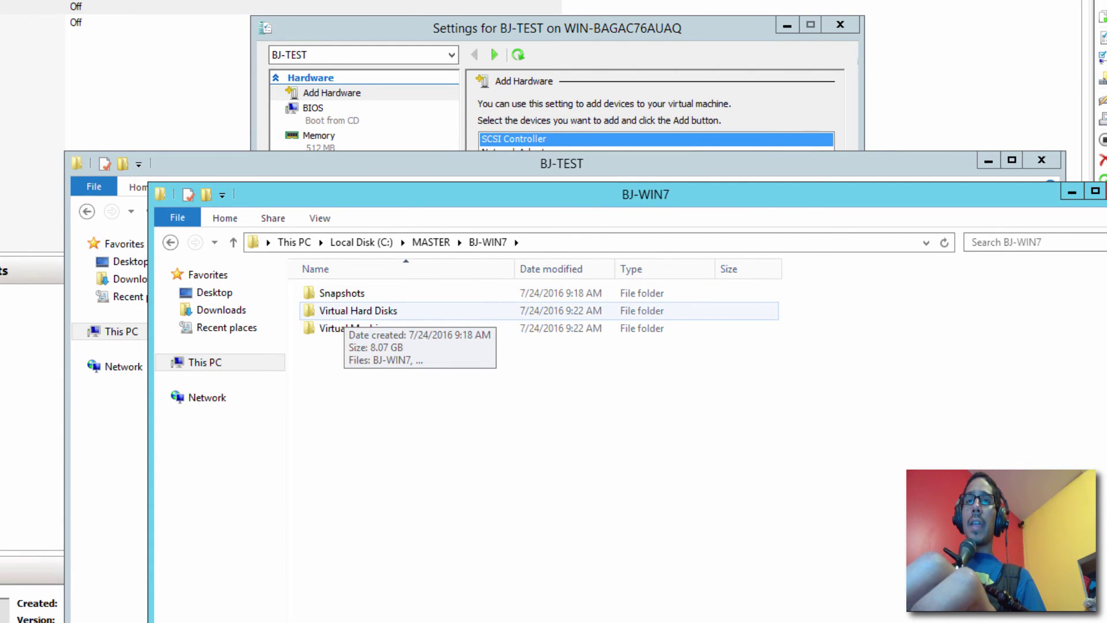
pyautogui.doubleClick(346, 312)
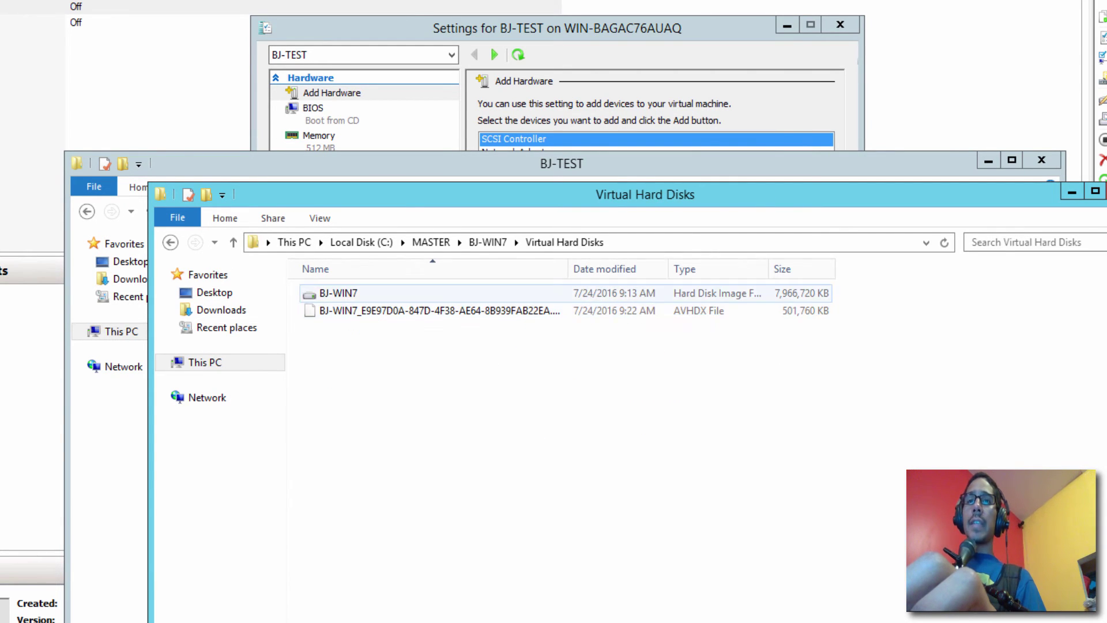
# Copy the BJ-WIN7 hard disk image from the master export into the empty BJ-TEST folder
pyautogui.rightClick(345, 293)
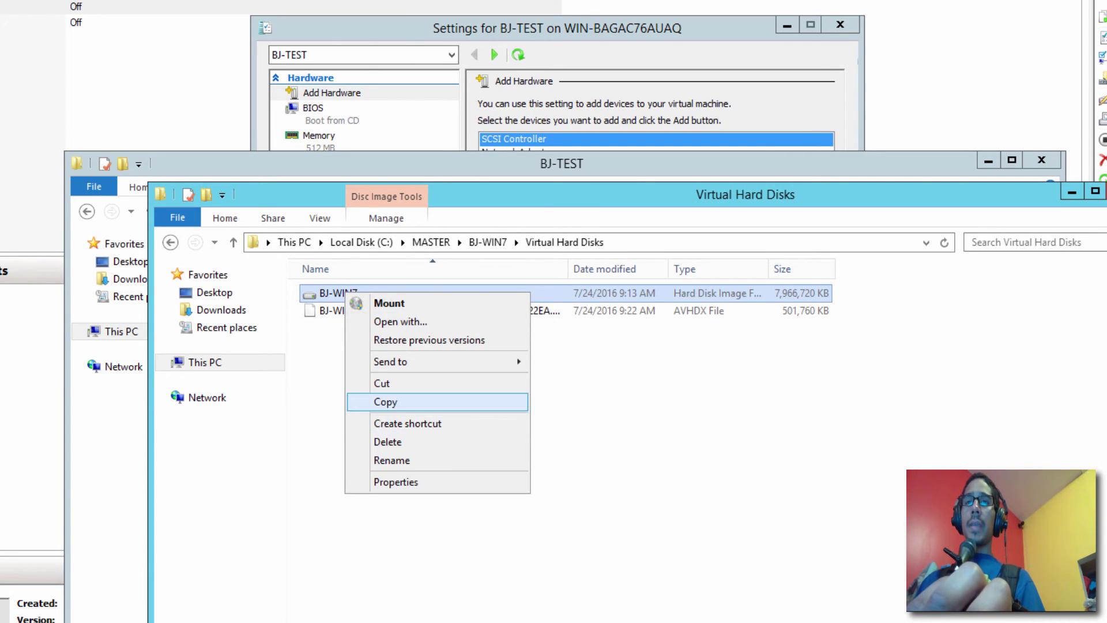
pyautogui.click(386, 402)
pyautogui.hotkey('alt', 'Tab')
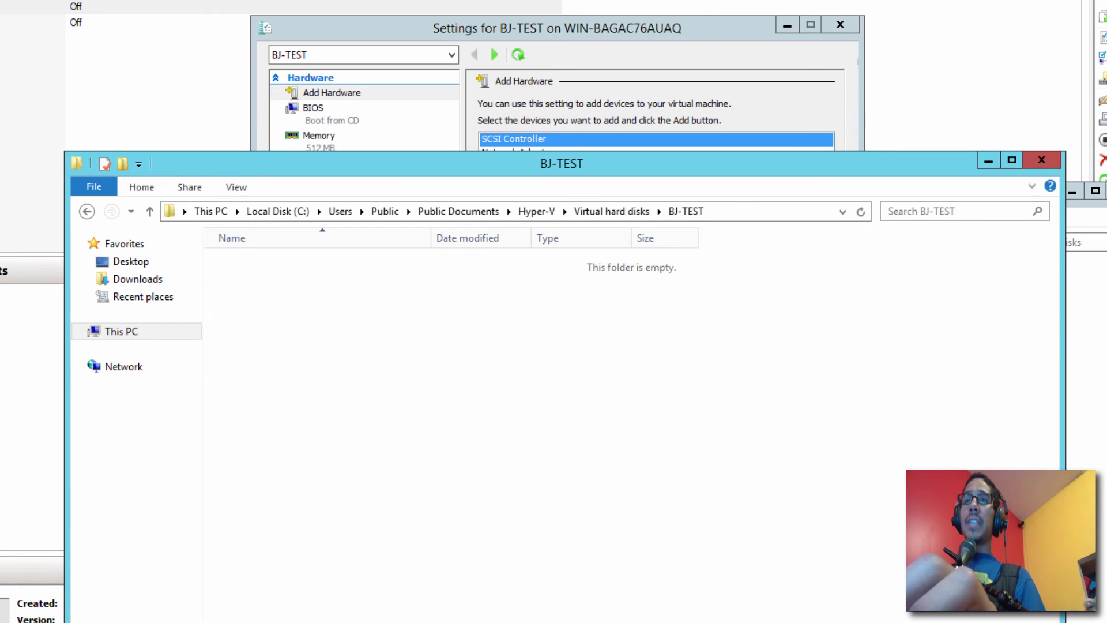
pyautogui.rightClick(271, 307)
pyautogui.click(312, 417)
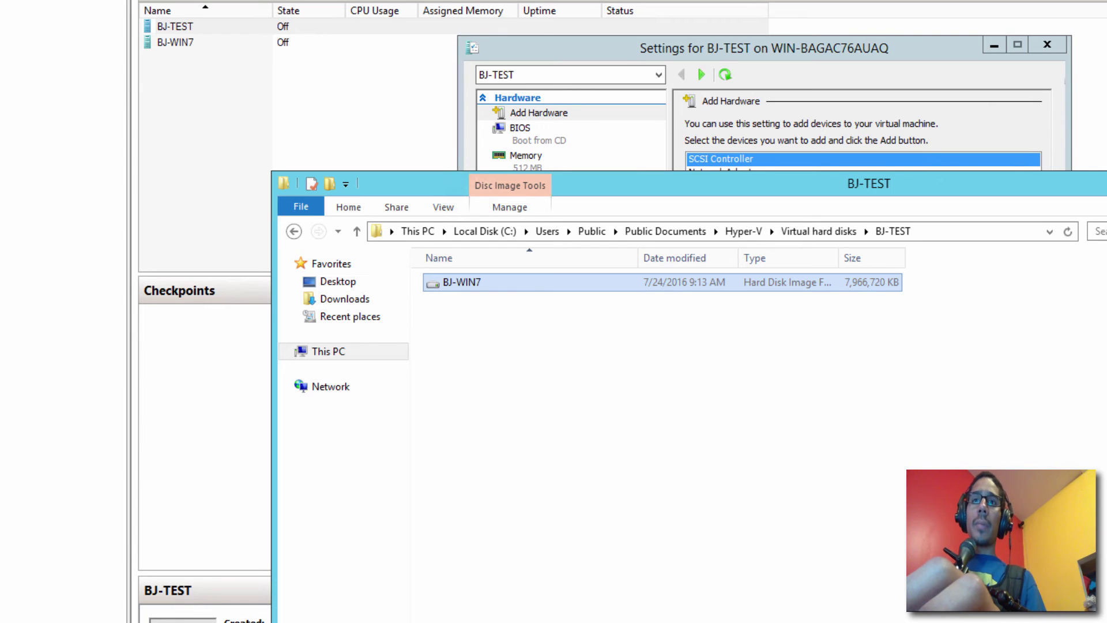
# Rename the copied BJ-WIN7 disk image in the BJ-TEST folder to BJ-TEST and close both File Explorer windows
pyautogui.rightClick(463, 279)
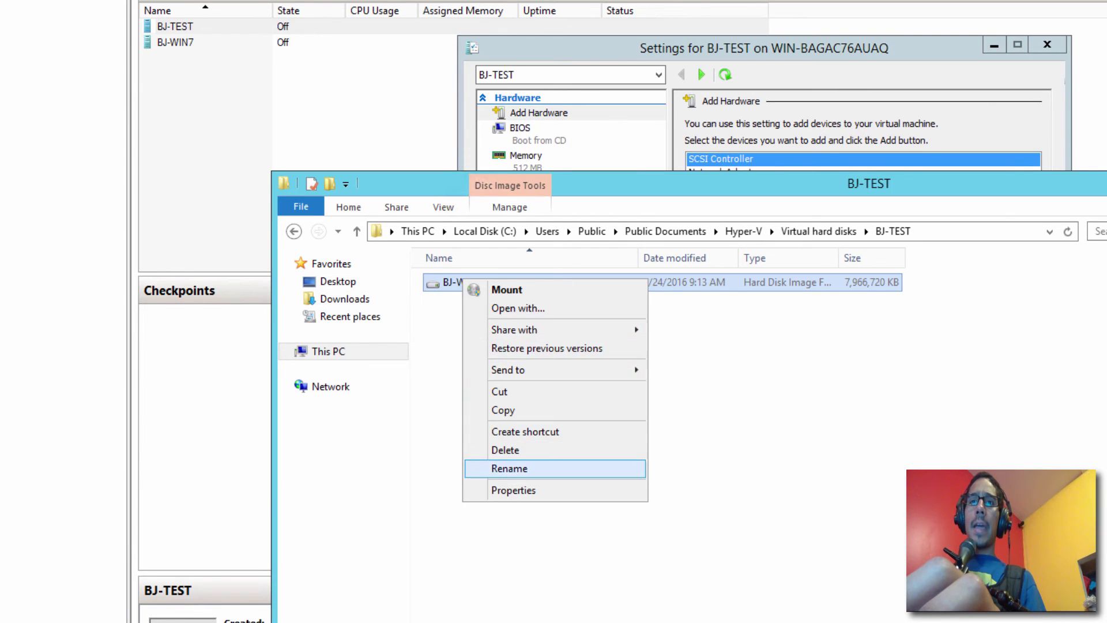
pyautogui.click(509, 468)
pyautogui.write('B')
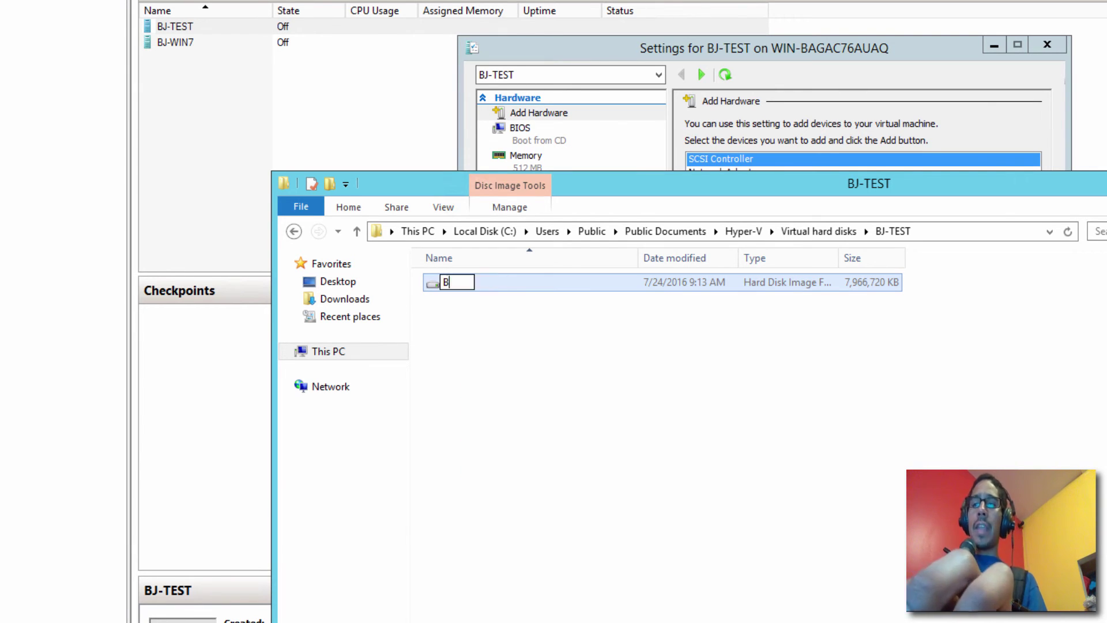
pyautogui.write('J-TEST')
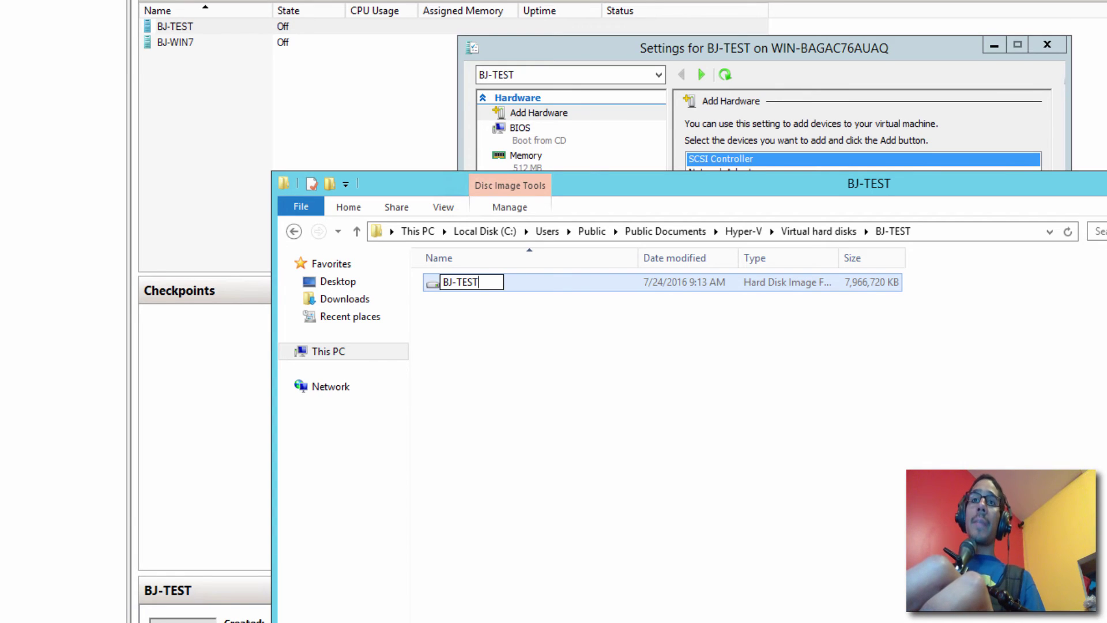
pyautogui.press('Return')
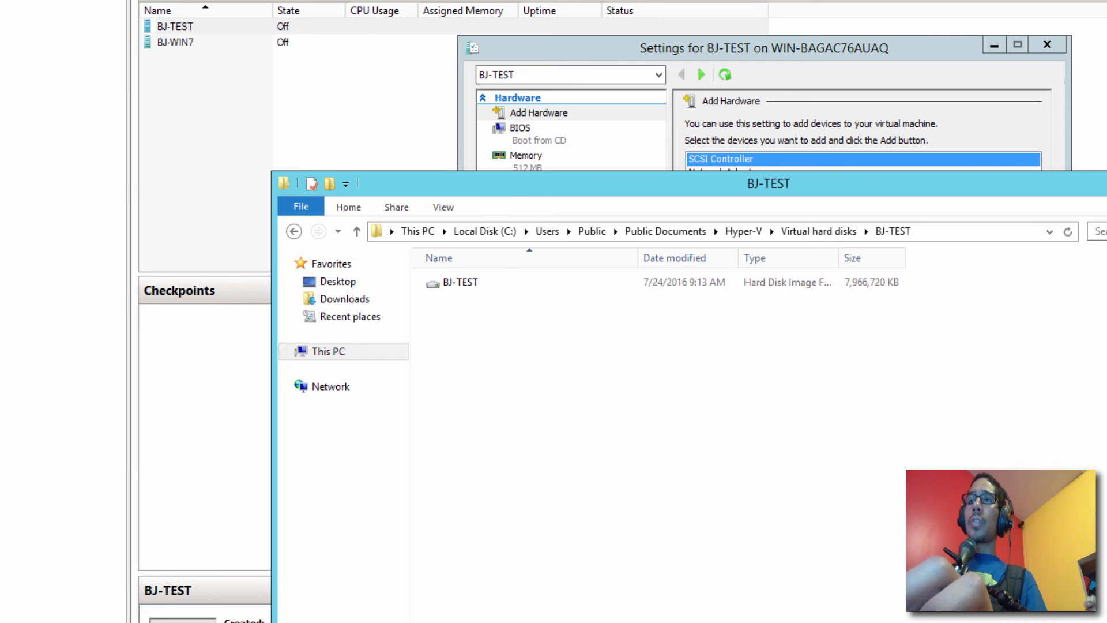
pyautogui.hotkey('alt', 'F4')
pyautogui.moveTo(952, 214); pyautogui.dragTo(953, 168)
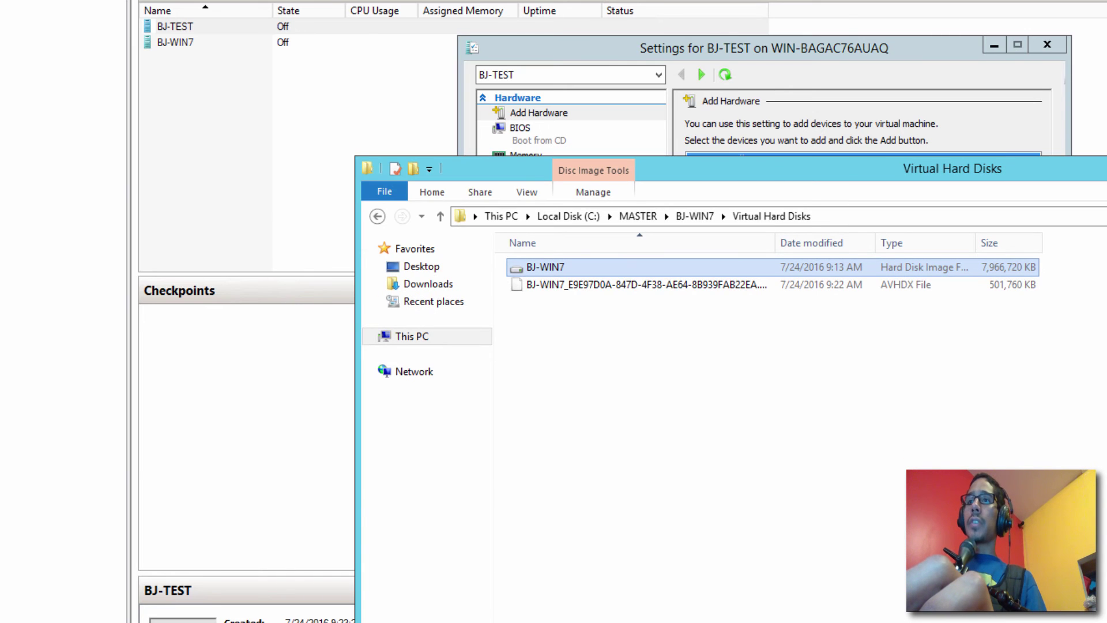
pyautogui.hotkey('alt', 'F4')
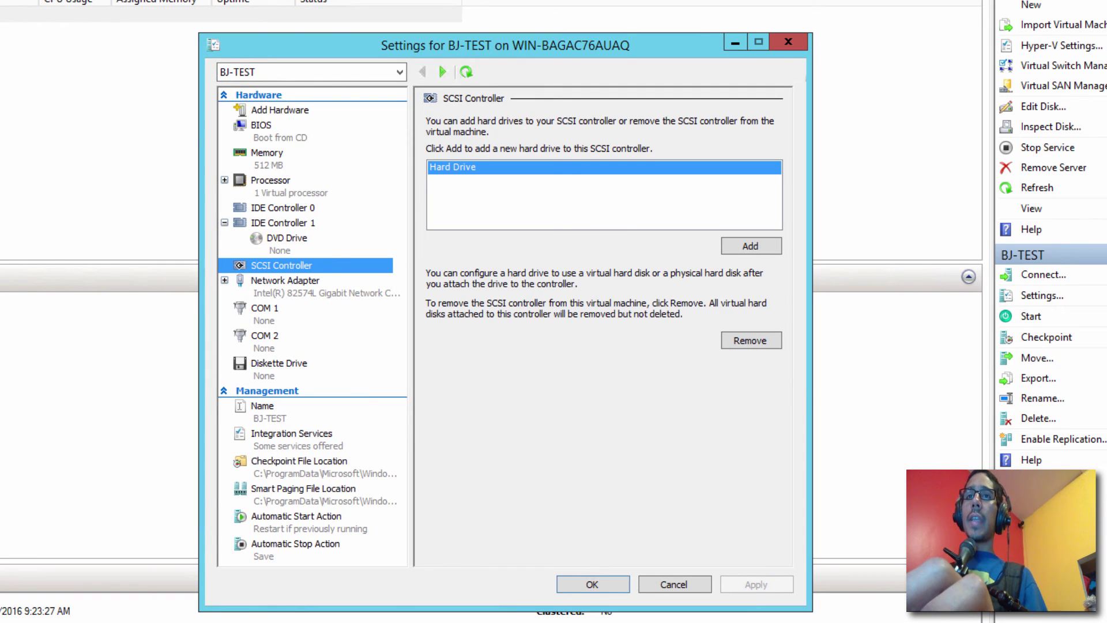
# Add a hard drive to IDE Controller 0 using the BJ-TEST virtual hard disk from the BJ-TEST folder, and apply the change
pyautogui.click(283, 207)
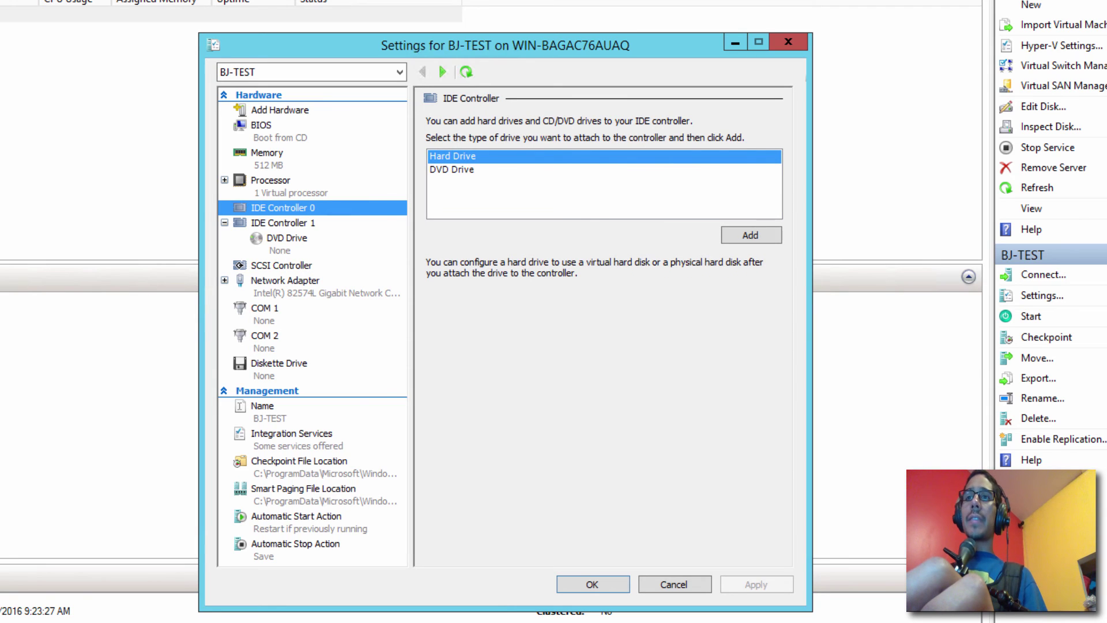
pyautogui.hotkey('alt', 'd')
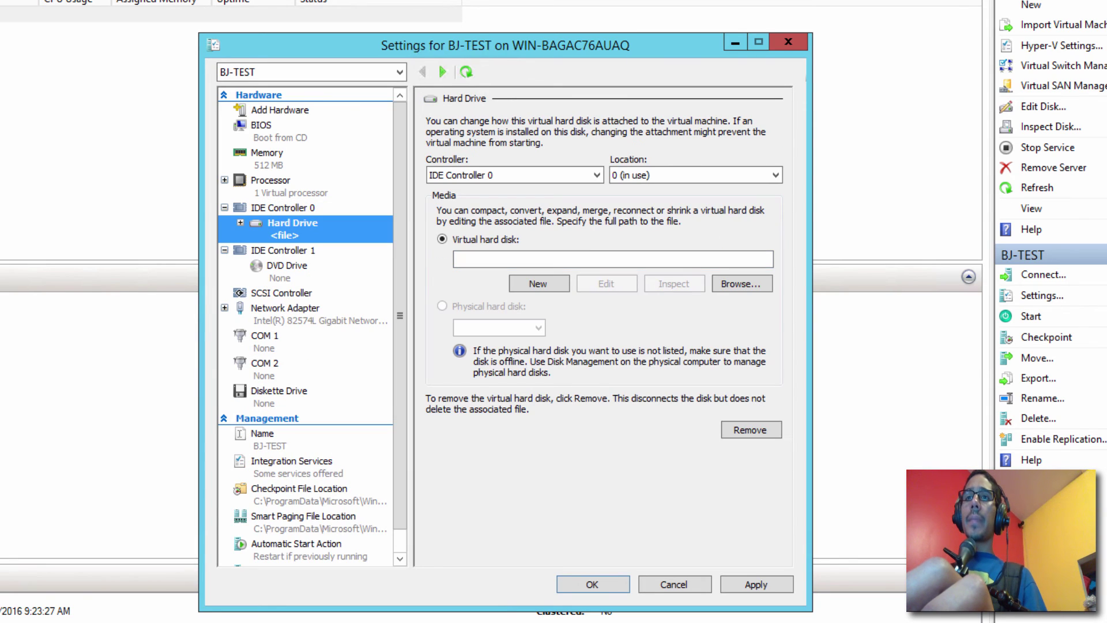
pyautogui.hotkey('alt', 'b')
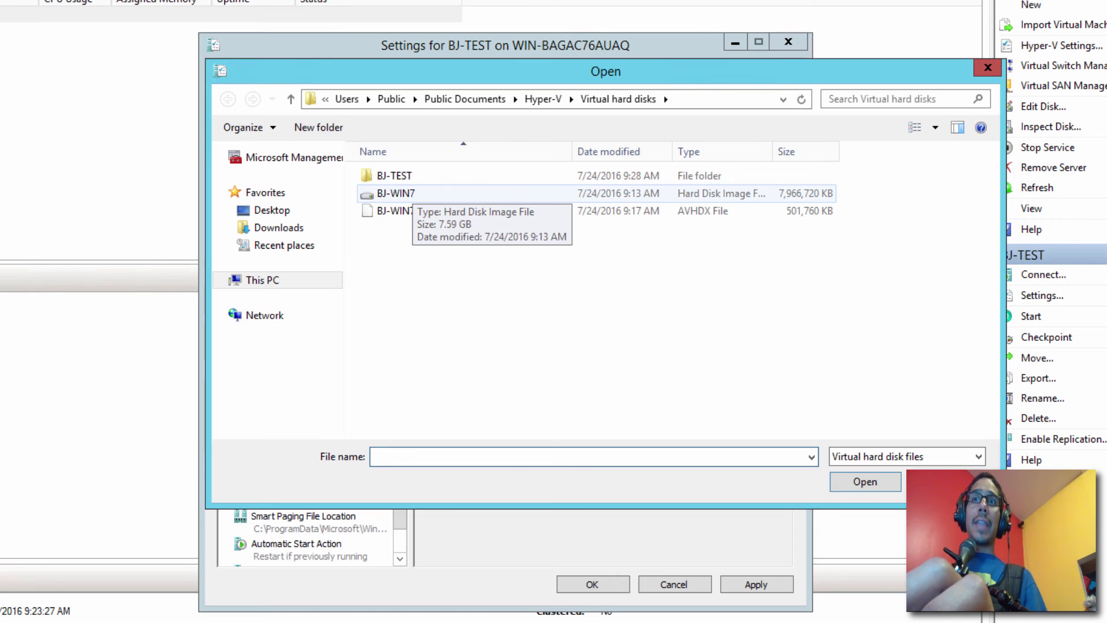
pyautogui.doubleClick(395, 175)
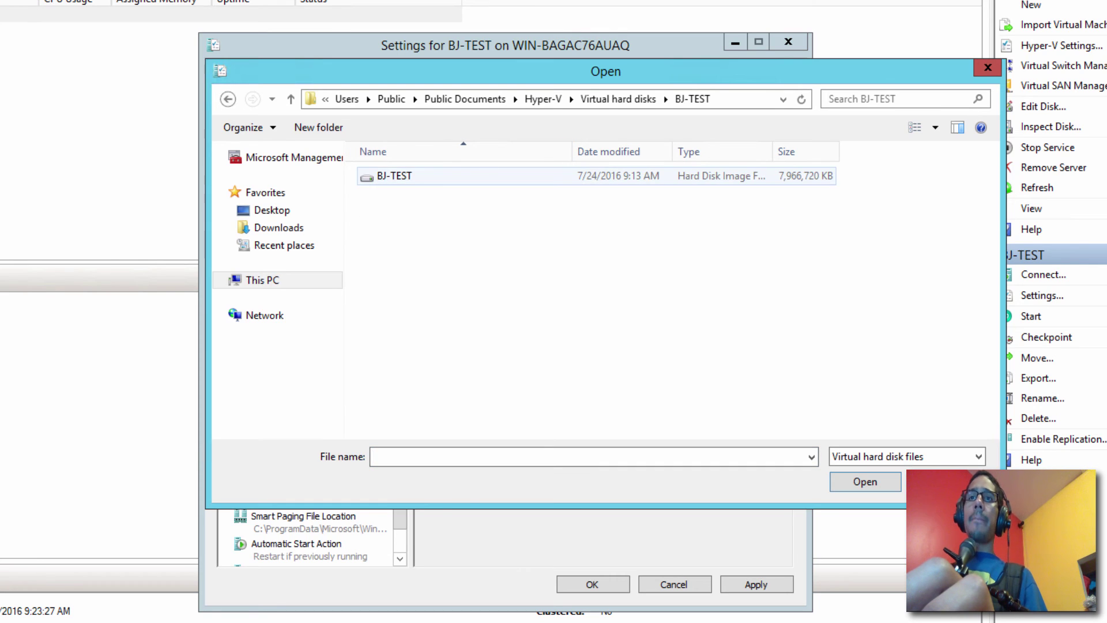
pyautogui.click(394, 175)
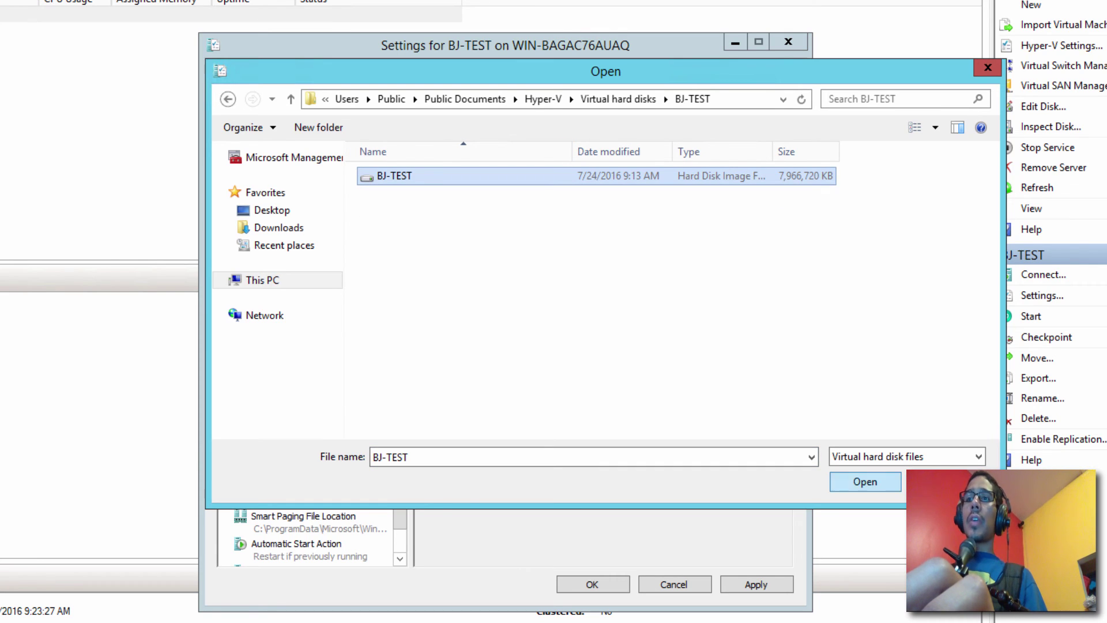
pyautogui.click(864, 481)
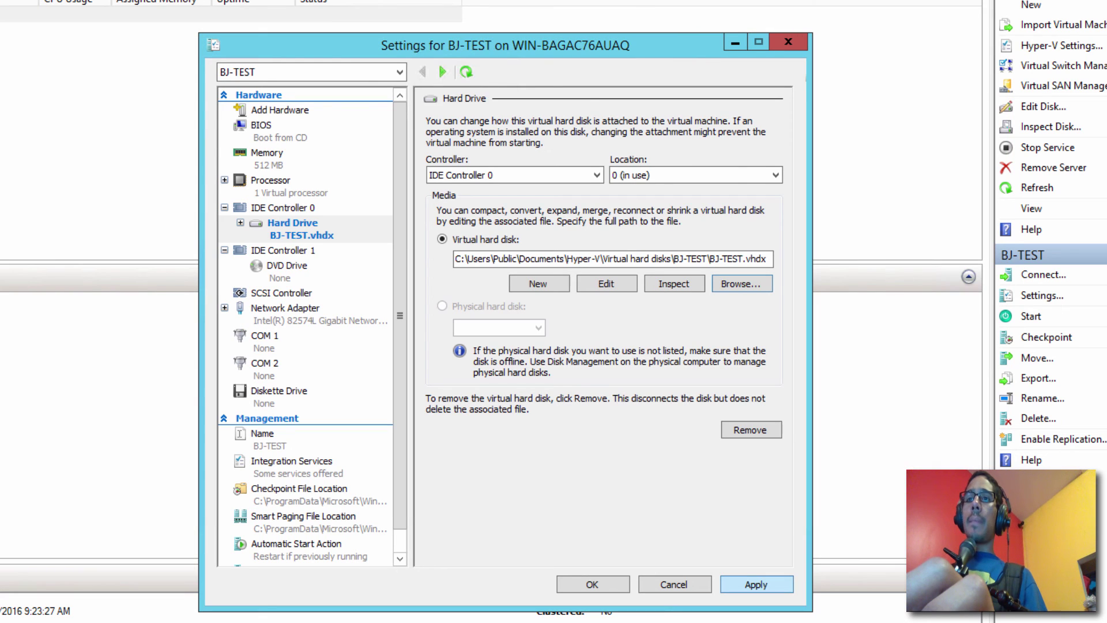
pyautogui.click(756, 585)
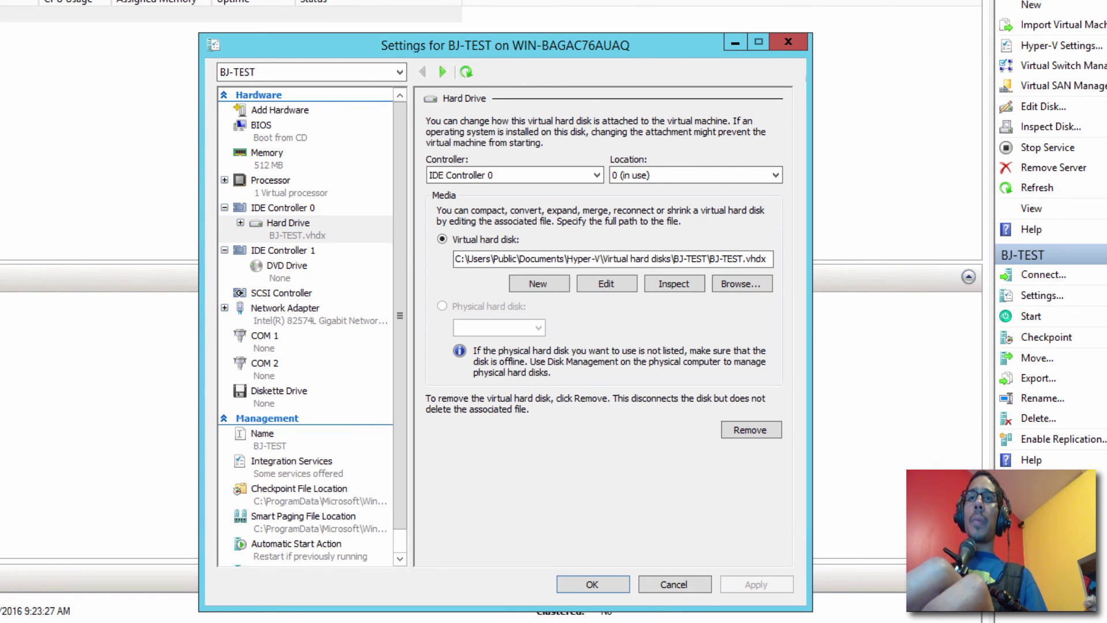
# Move IDE above CD in the BIOS startup order of BJ-TEST, then save and close the settings
pyautogui.click(305, 130)
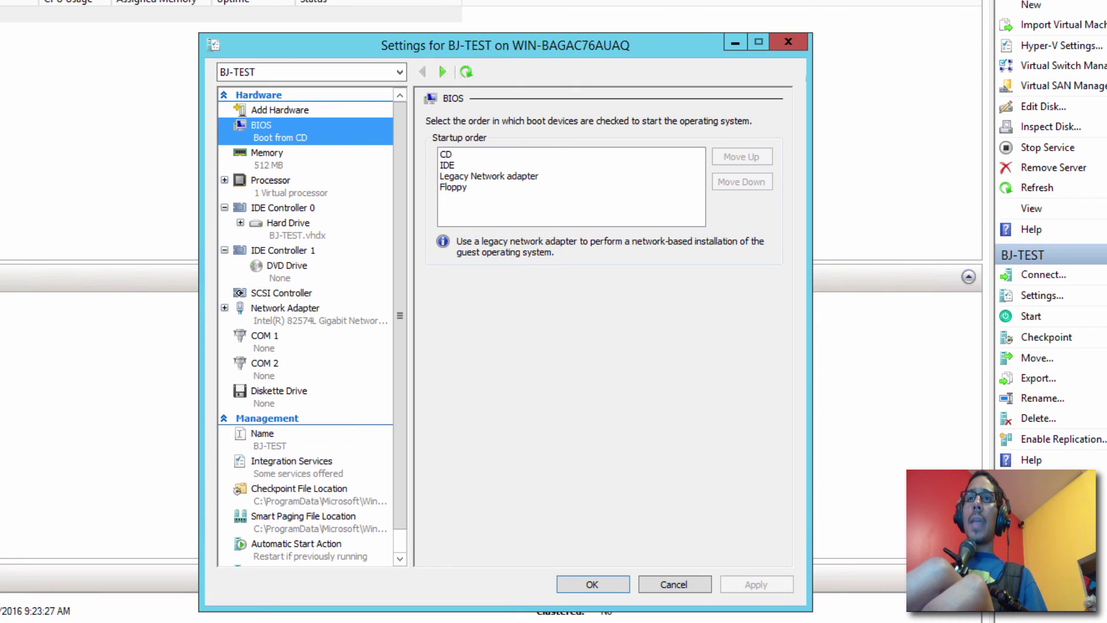
pyautogui.click(447, 165)
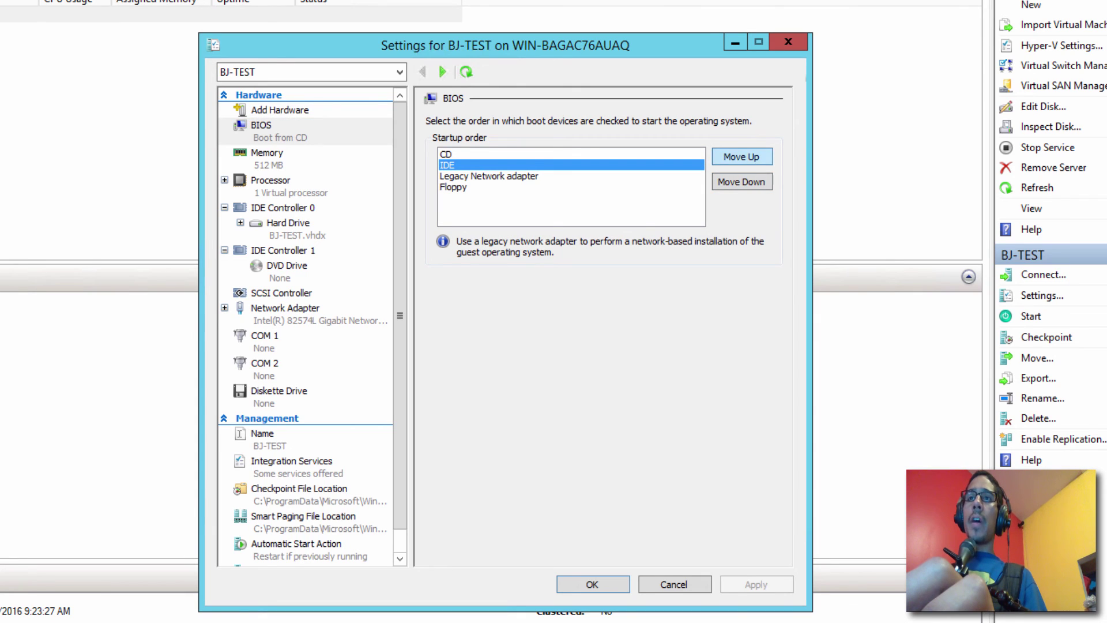
pyautogui.click(742, 156)
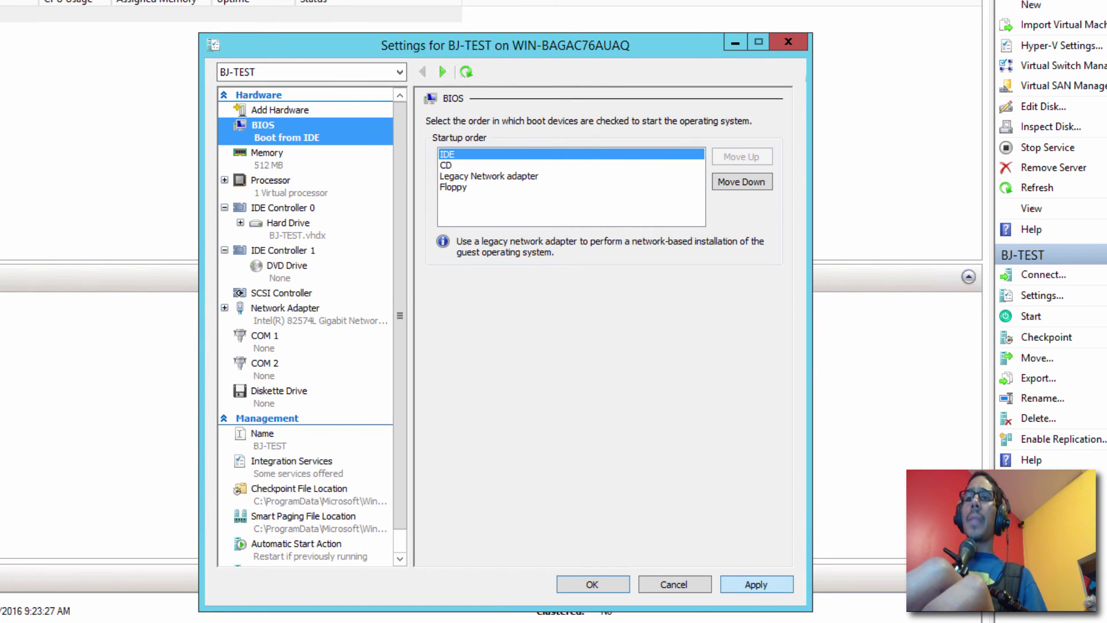
pyautogui.click(756, 584)
pyautogui.click(592, 584)
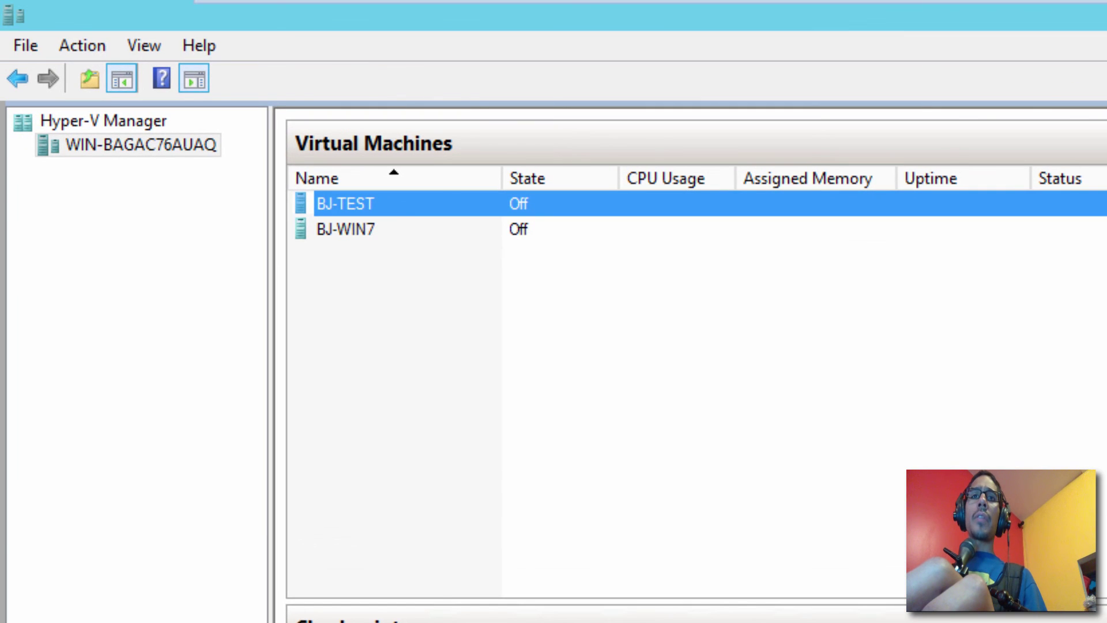
# Connect to the BJ-TEST virtual machine and start it
pyautogui.rightClick(363, 205)
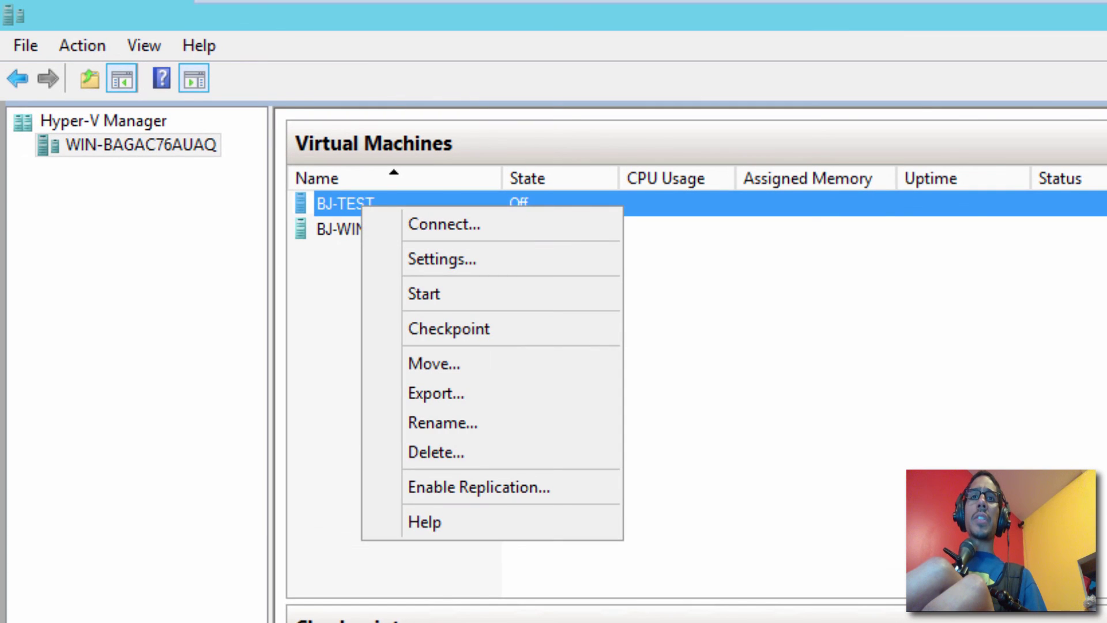
pyautogui.click(444, 224)
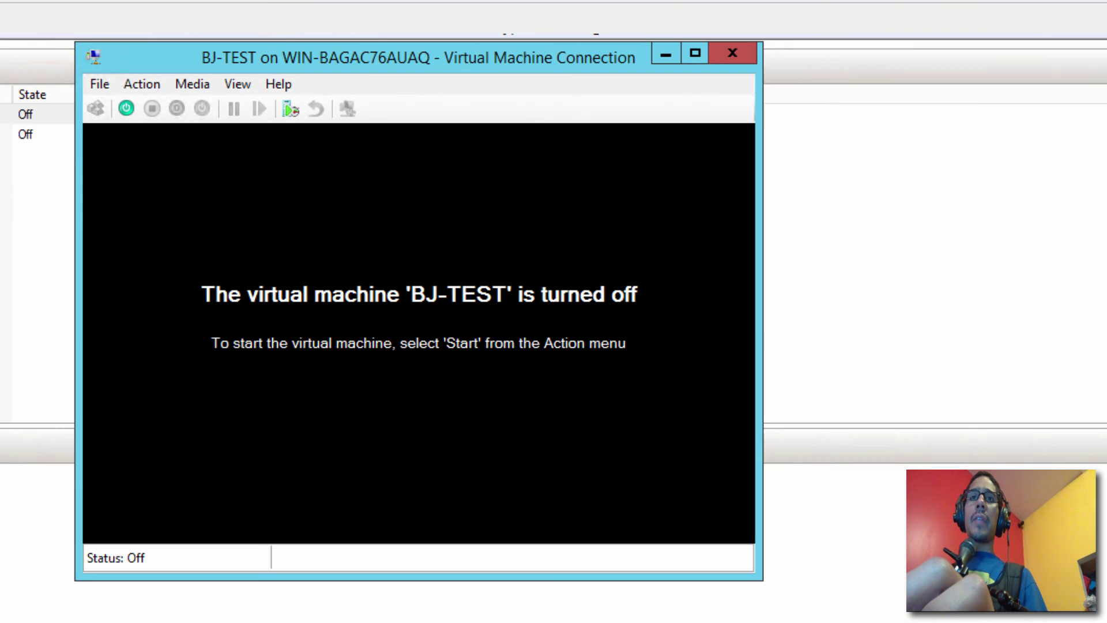
pyautogui.click(127, 108)
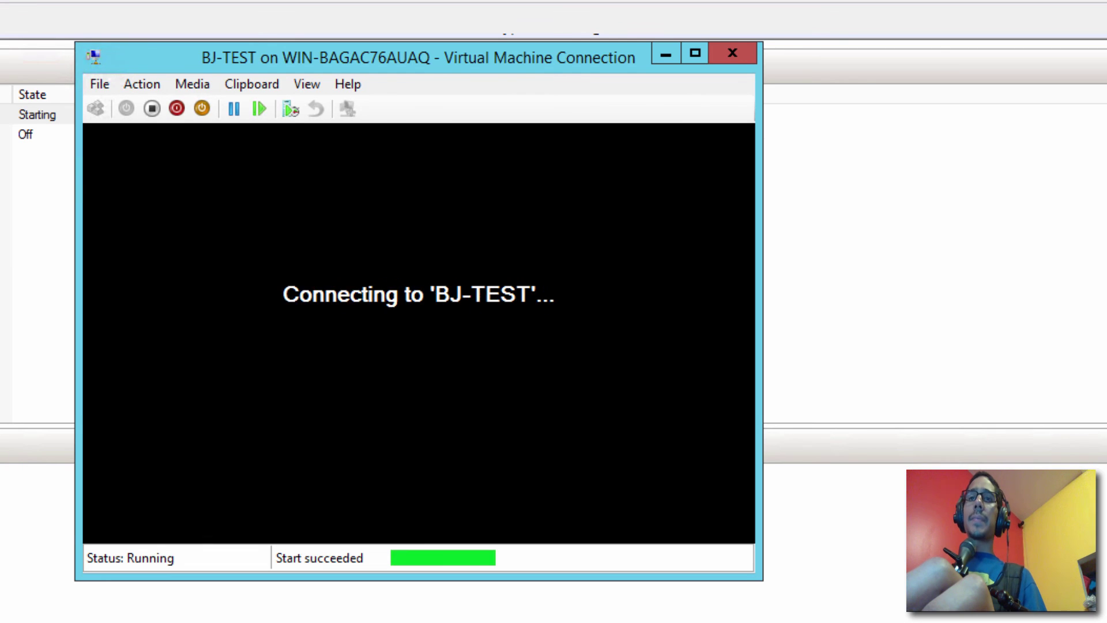